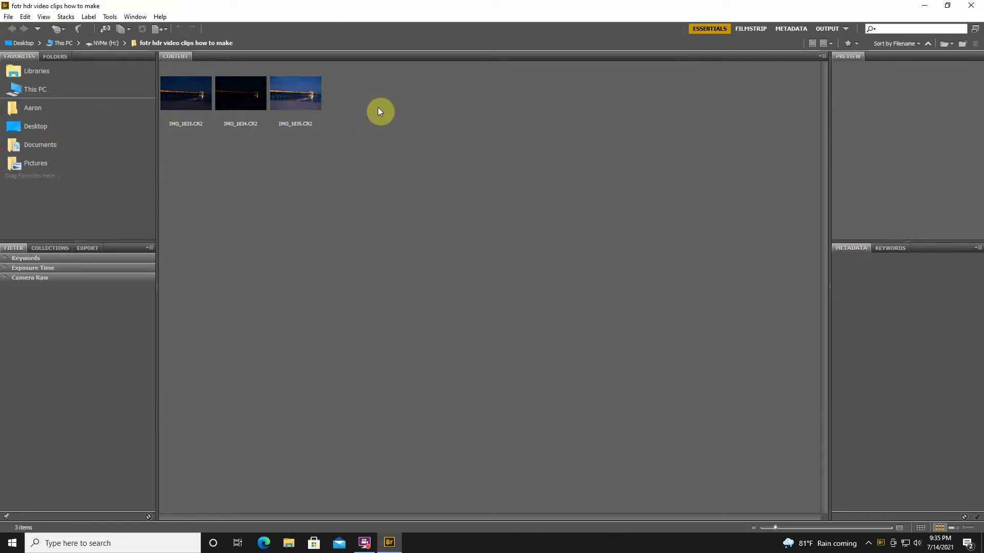
Step: Open the three CR2 pier photos together in Camera Raw and enable lens profile corrections for IMG_1833.CR2
drag(418, 107, 185, 99)
double_click(184, 98)
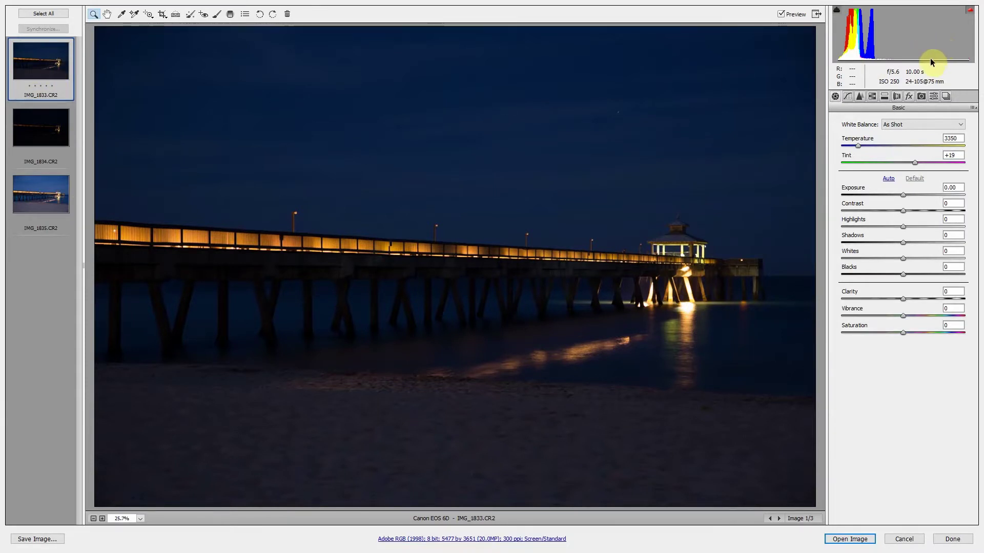
click(897, 96)
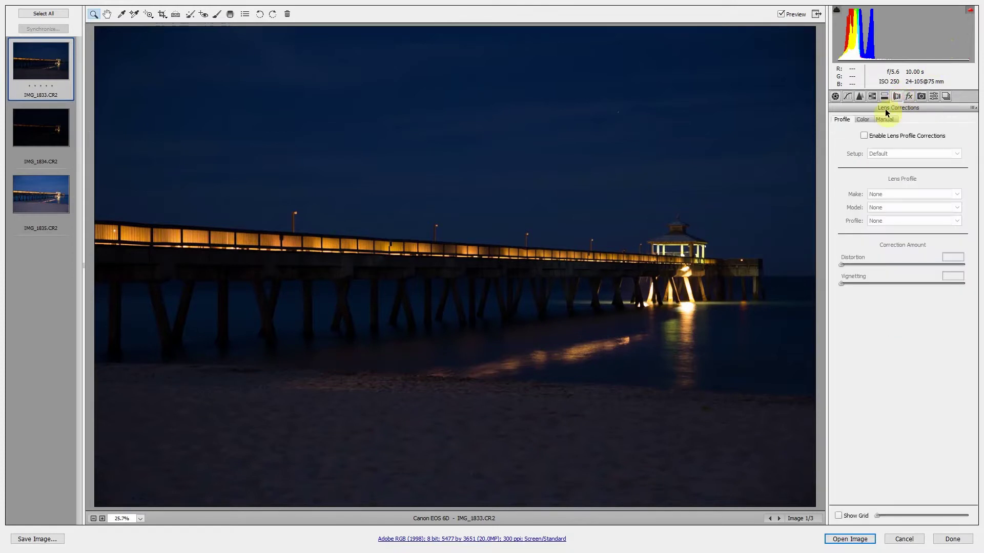
click(864, 134)
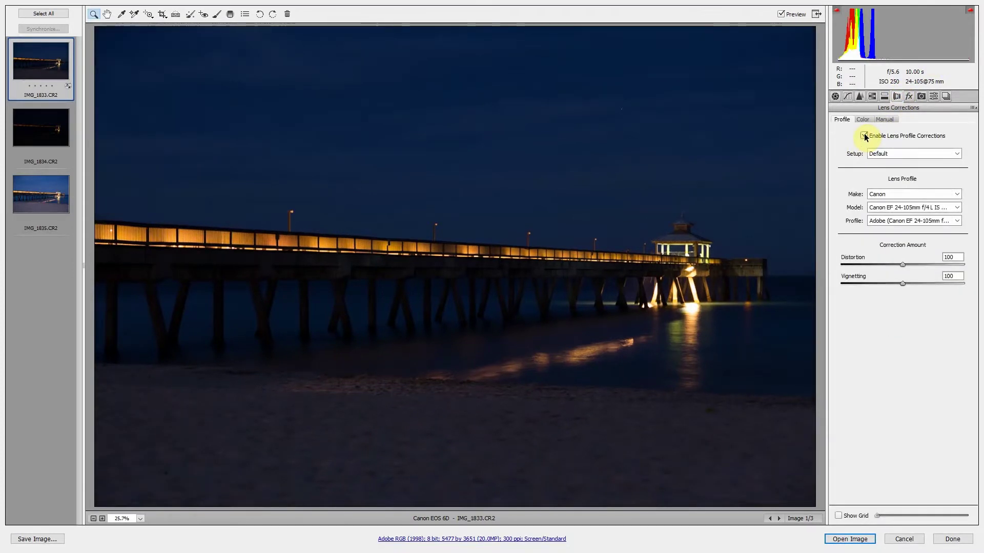
Step: Set the photo's sharpening amount to 22 and its luminance noise reduction to 22
click(858, 97)
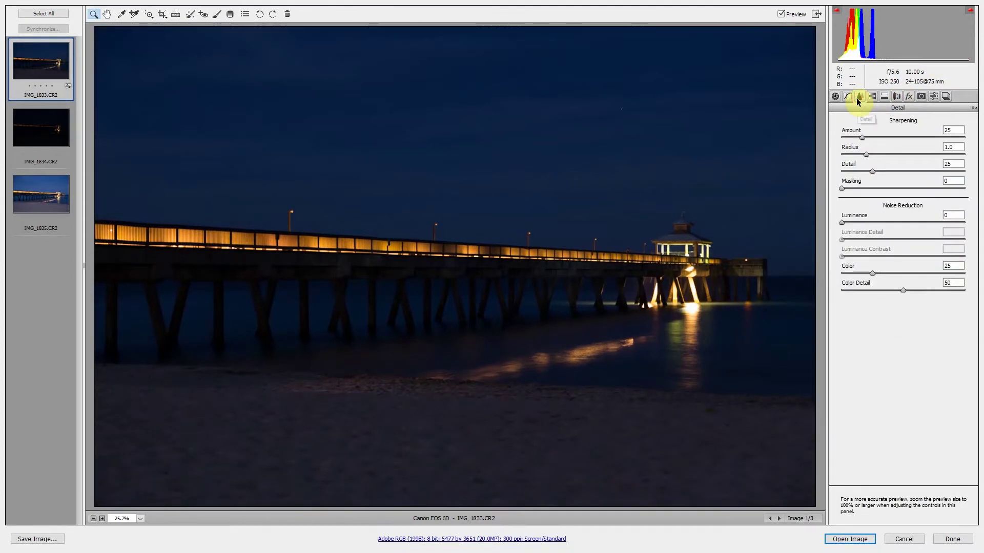
click(869, 137)
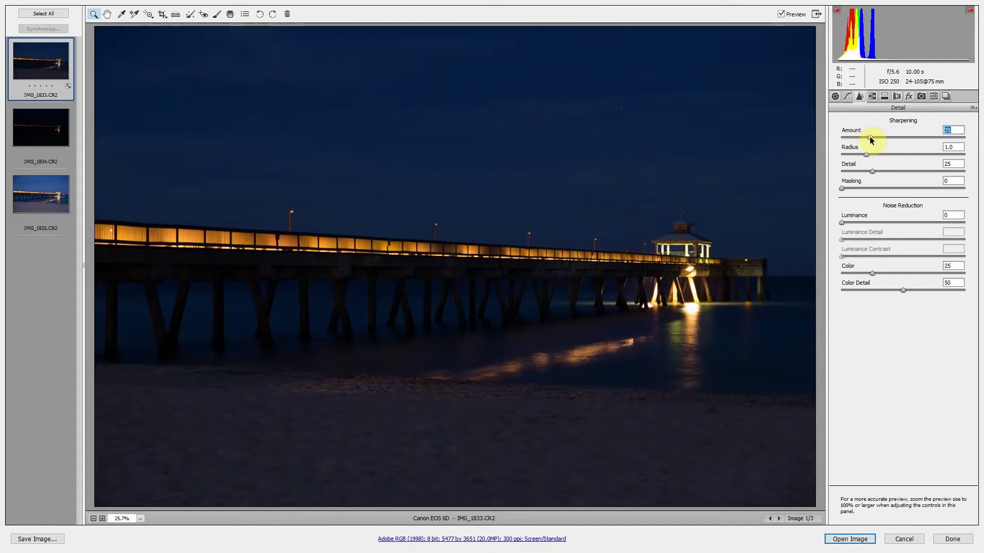
click(849, 222)
drag(850, 222, 861, 222)
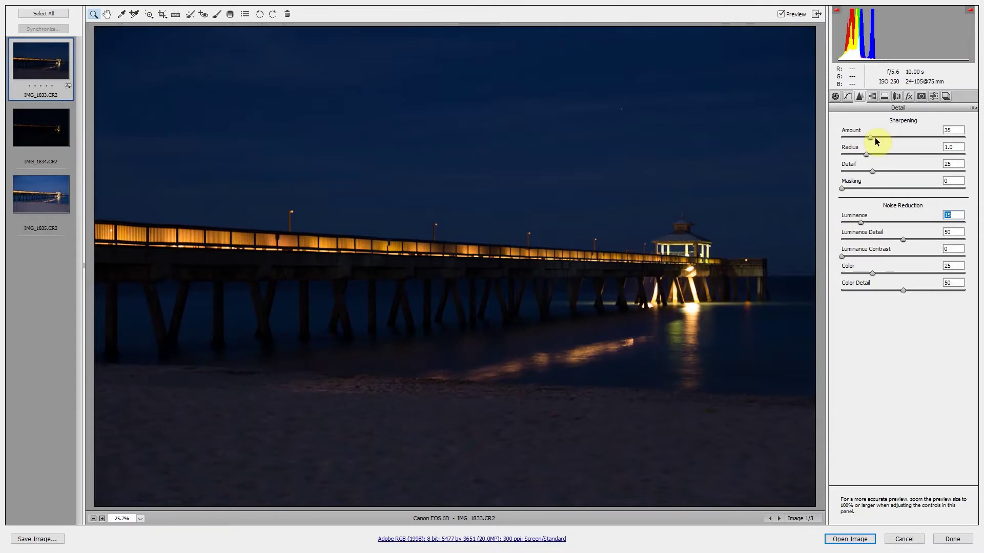
drag(860, 224, 869, 223)
click(874, 138)
click(847, 137)
click(869, 137)
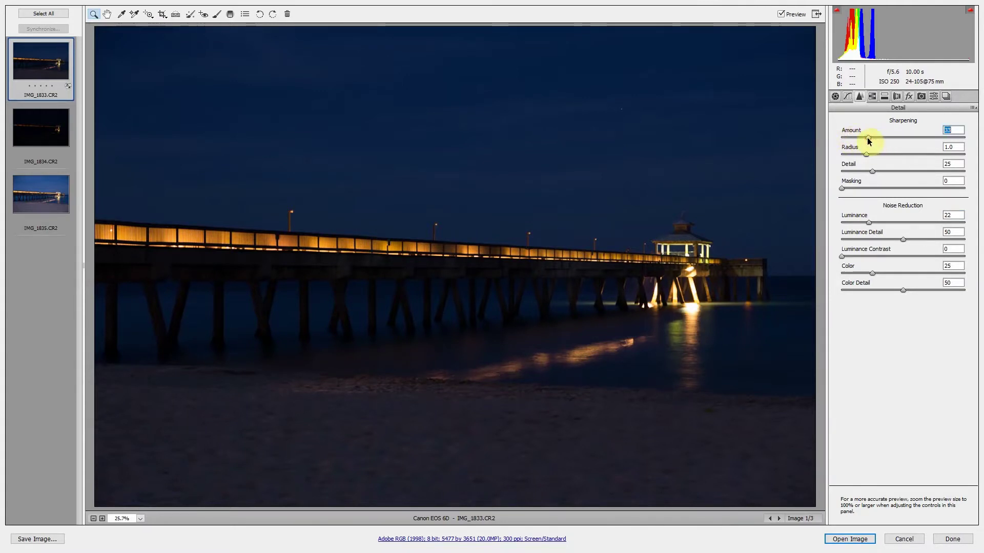
click(860, 137)
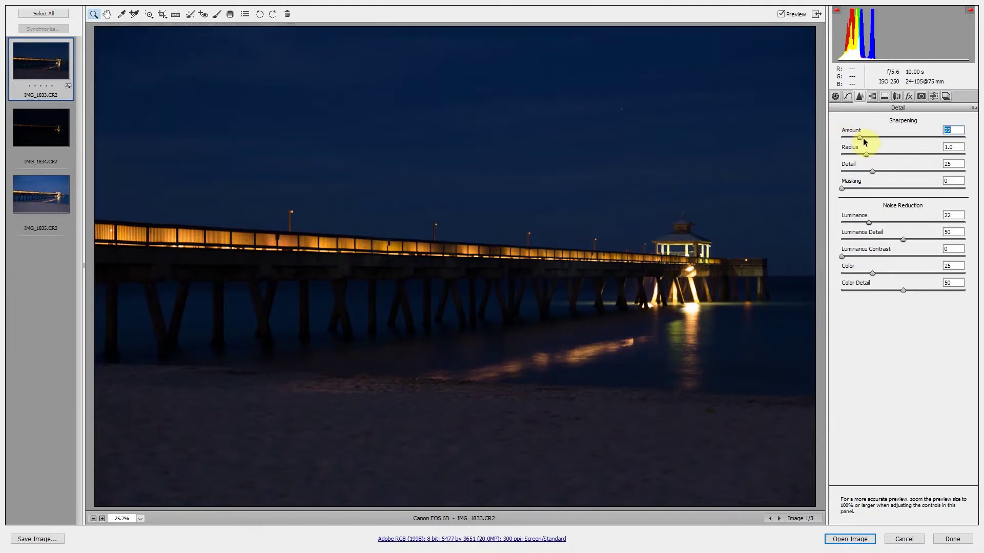
click(835, 98)
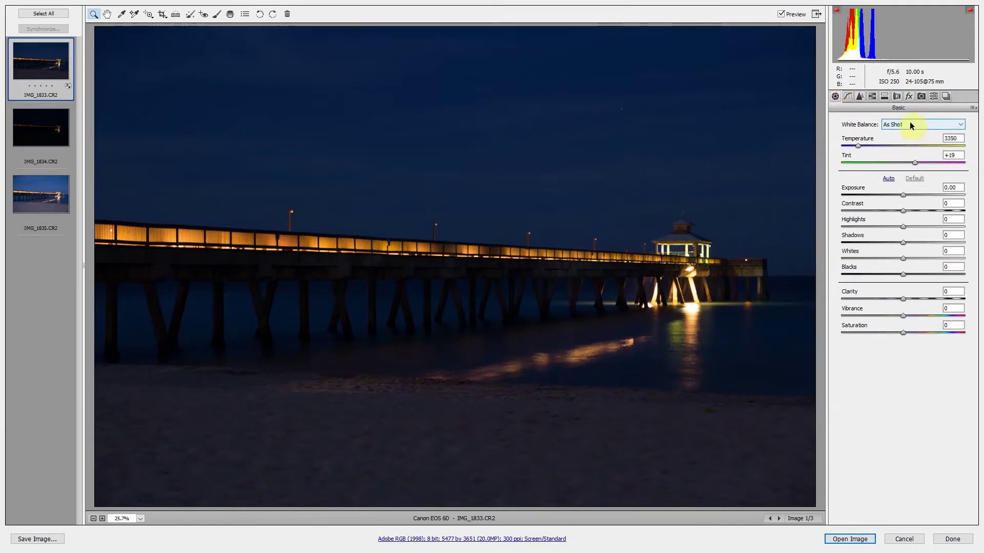
click(898, 96)
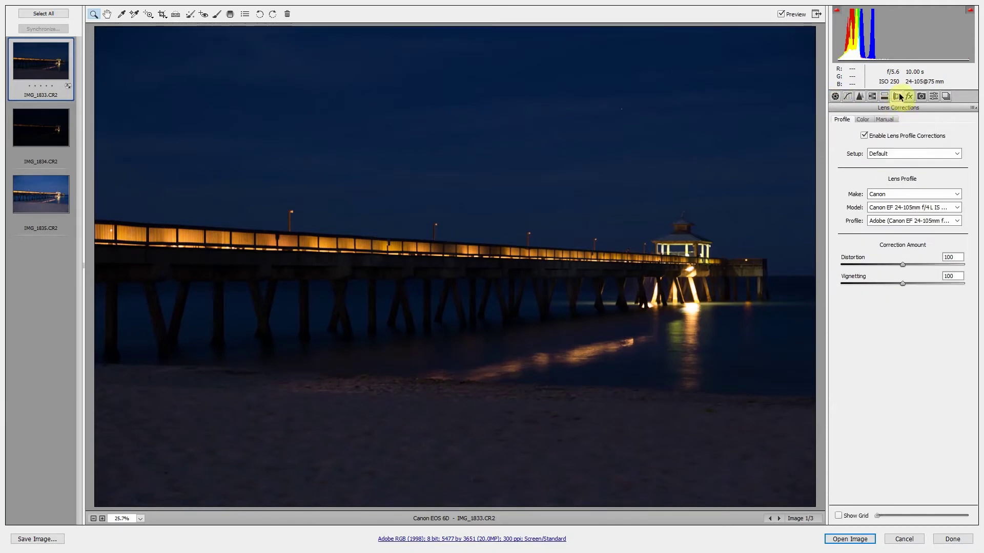
click(860, 97)
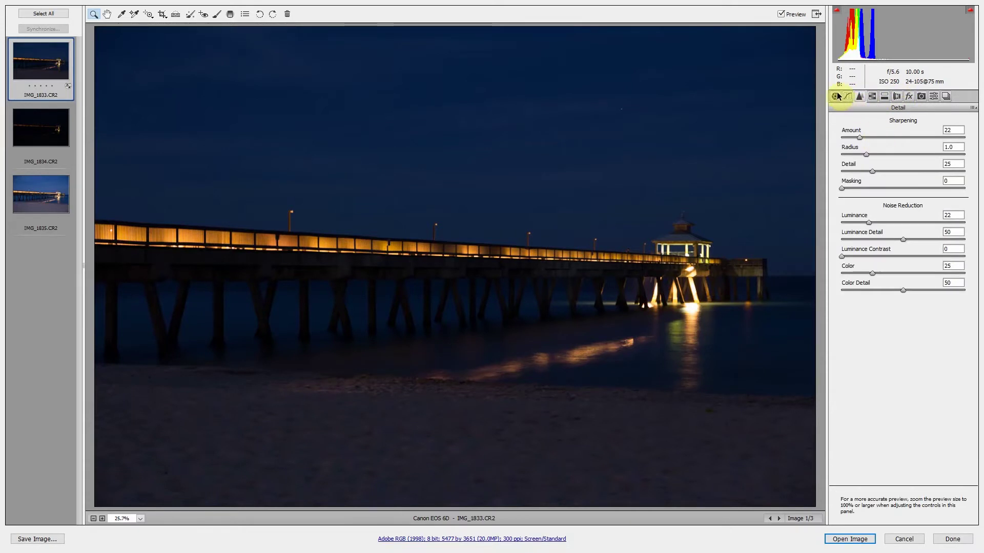
Step: Try the Auto white balance on the photo and restore it to As Shot
click(836, 96)
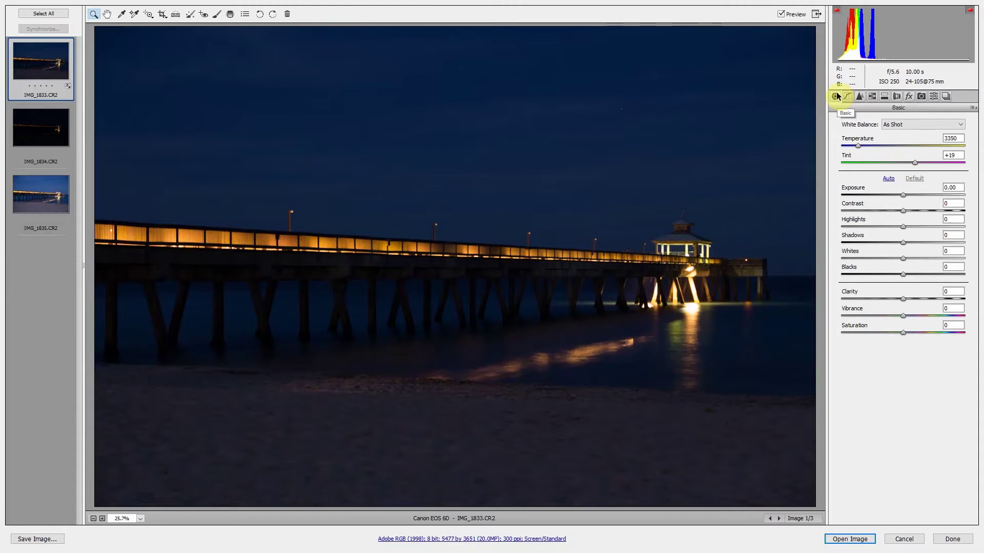
click(910, 124)
click(906, 136)
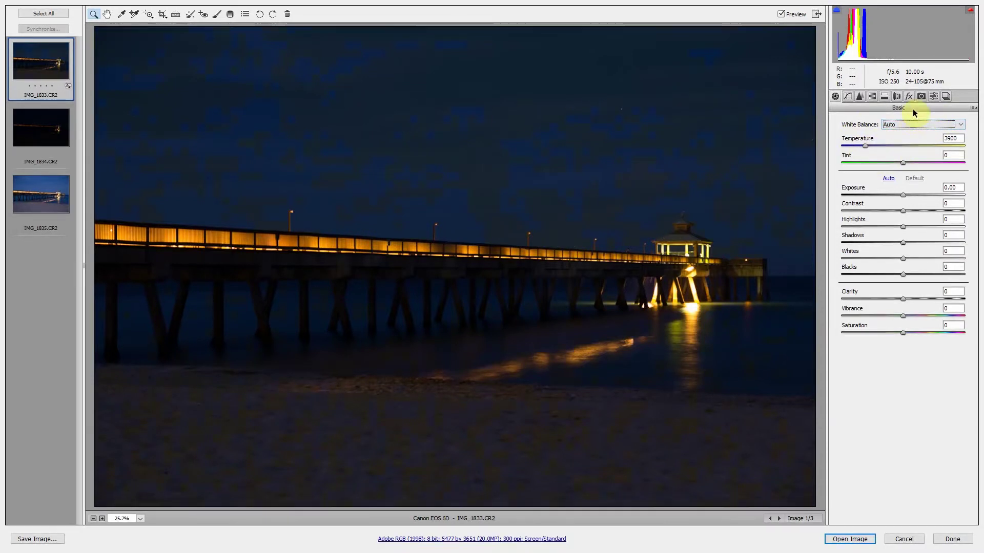
click(909, 124)
click(905, 132)
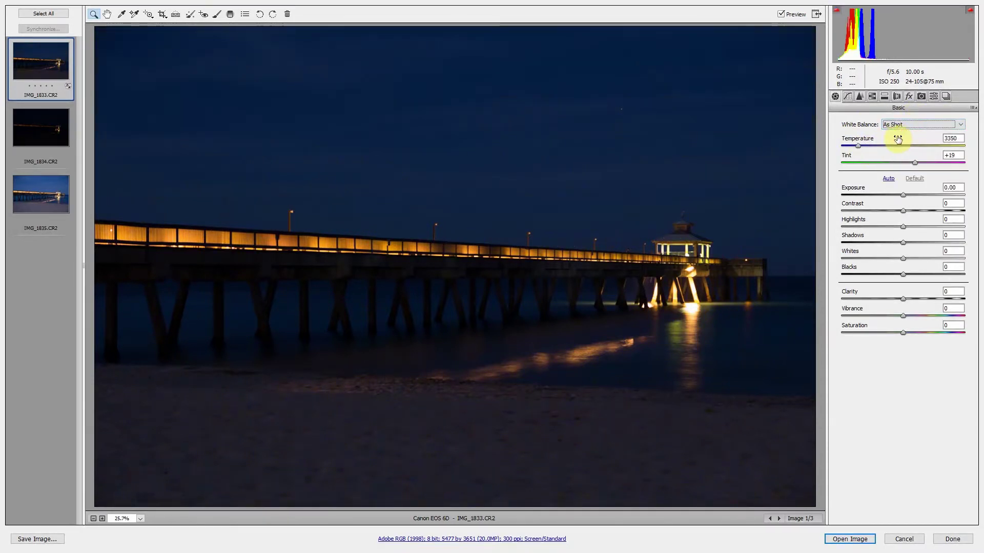
Step: Apply the automatic tone adjustments to IMG_1833.CR2, but reset its Exposure and raise it to +1.90
click(889, 179)
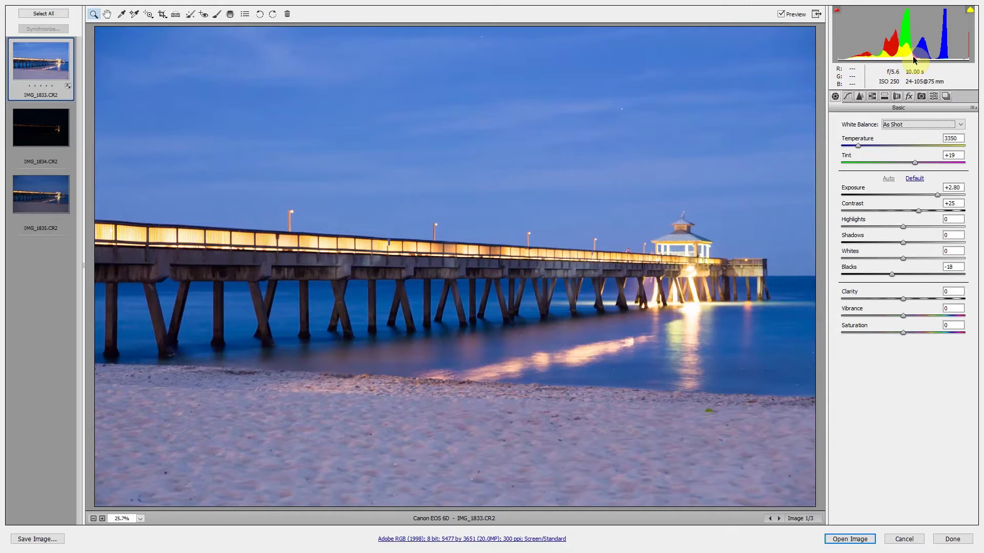
click(937, 195)
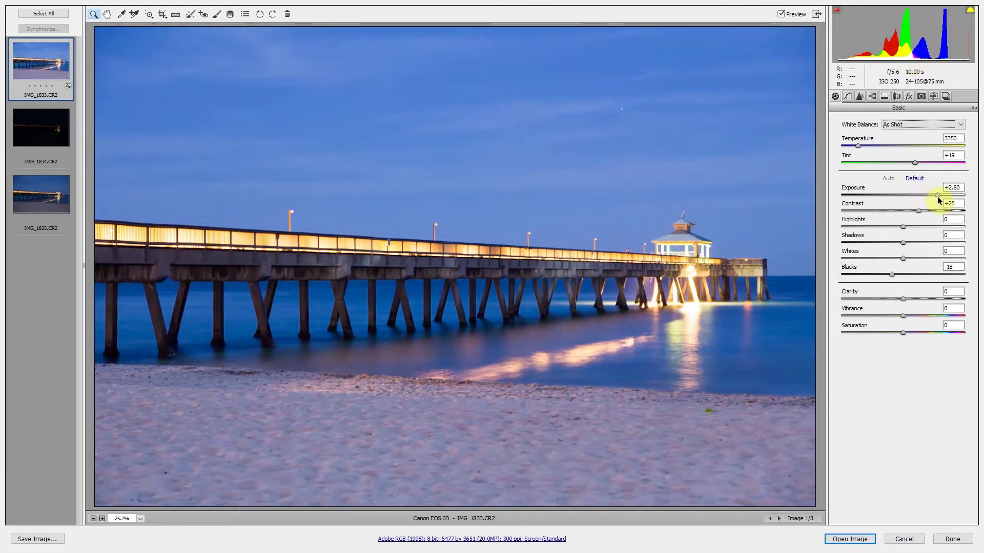
double_click(936, 195)
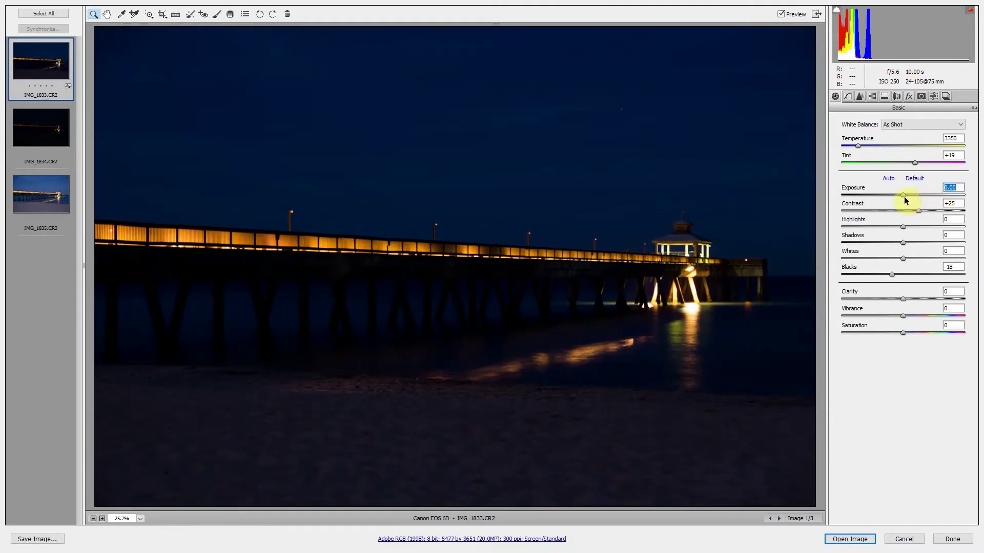
drag(904, 200, 927, 204)
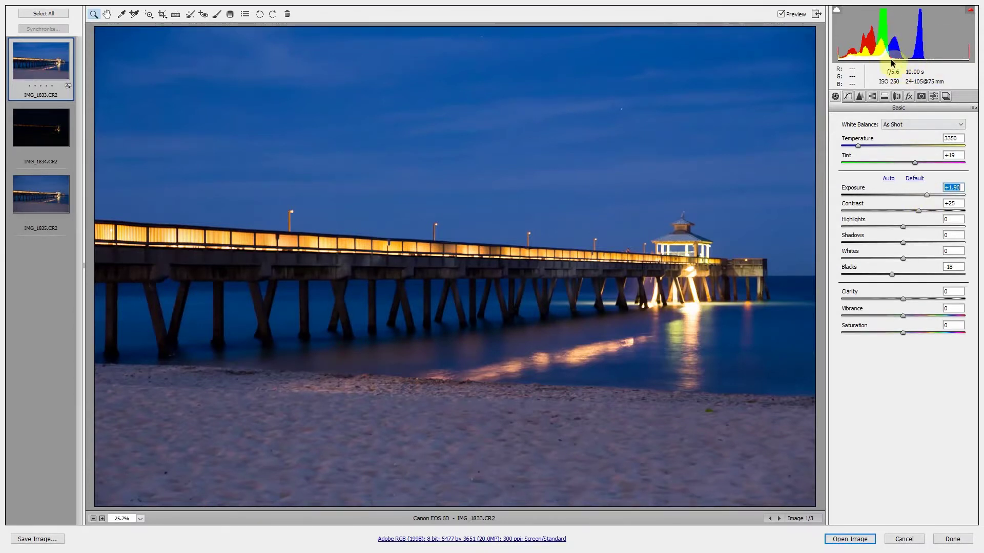
Step: Compare IMG_1834.CR2 and IMG_1835.CR2 with IMG_1833.CR2 and review the latter's lens correction and detail settings
click(56, 135)
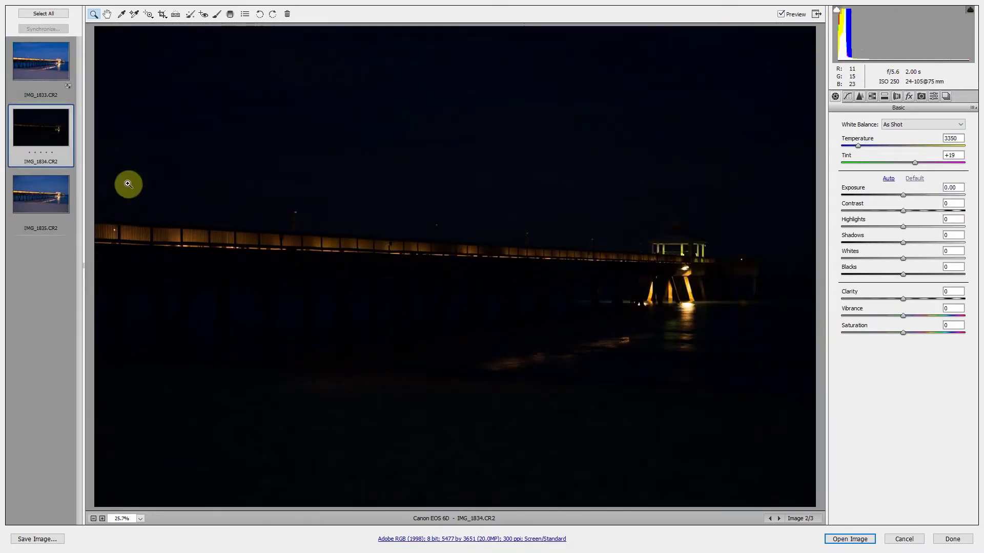
click(35, 199)
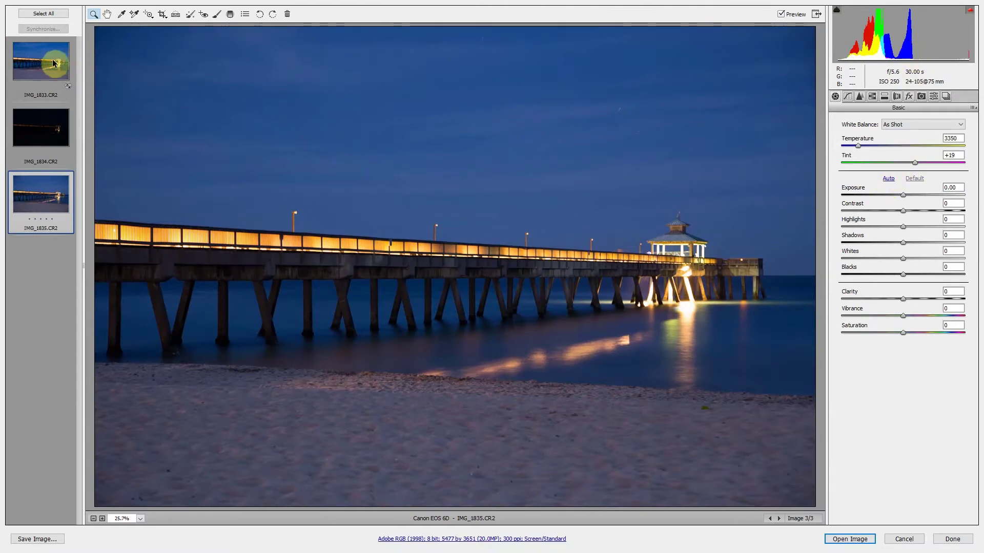
click(37, 64)
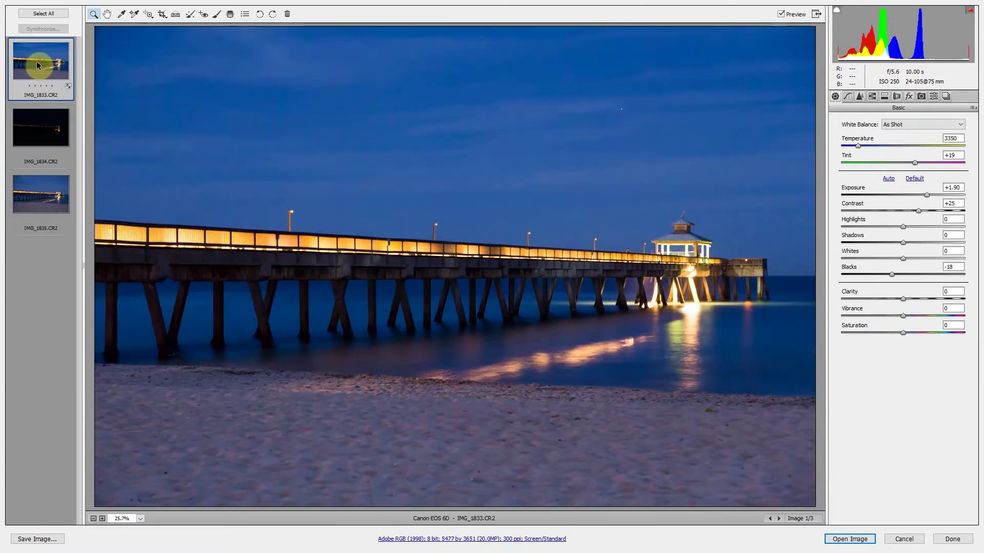
click(36, 66)
click(908, 94)
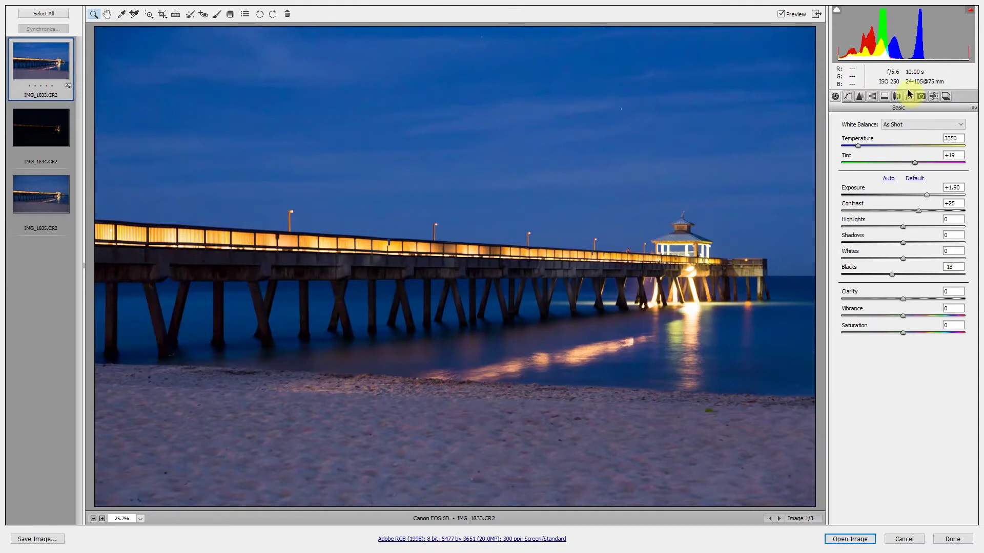
click(897, 96)
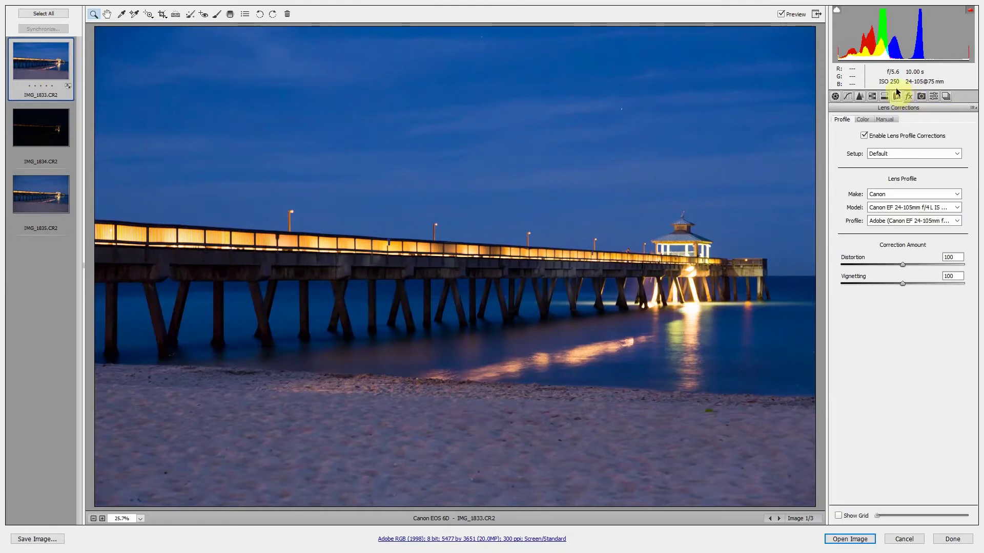
click(860, 95)
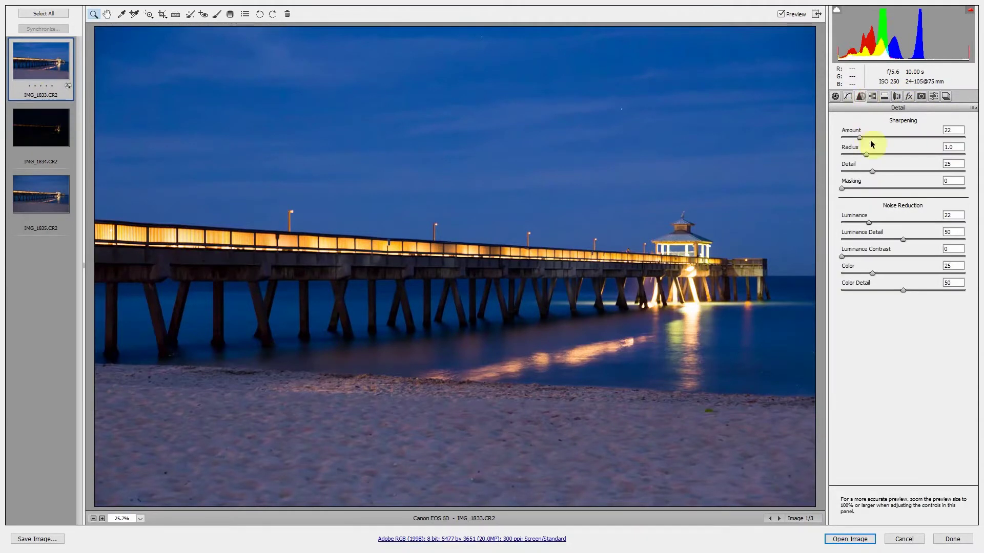
Step: Reduce the photo's tones with Highlights at -43, Shadows at -26, Whites at -14 and Blacks at -28
click(834, 96)
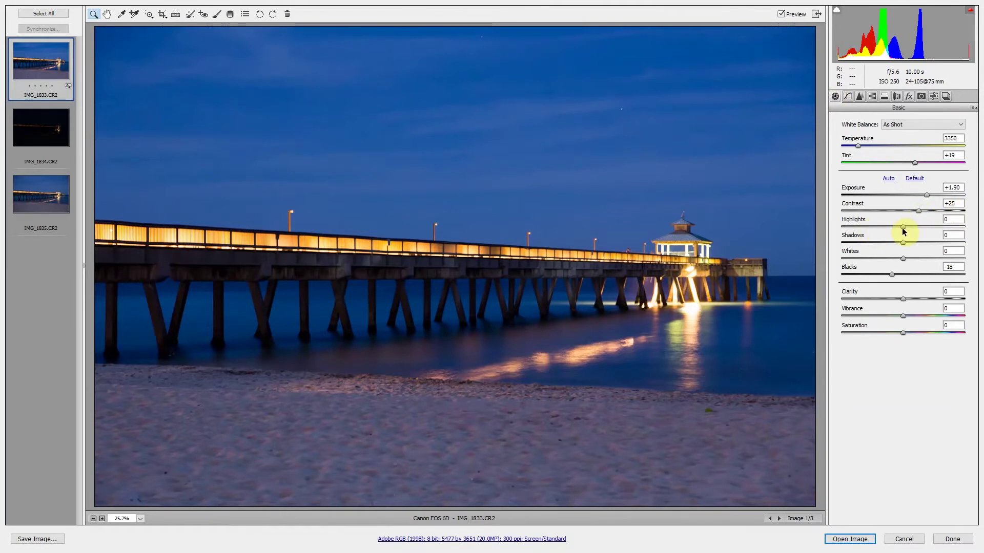
drag(903, 226, 885, 228)
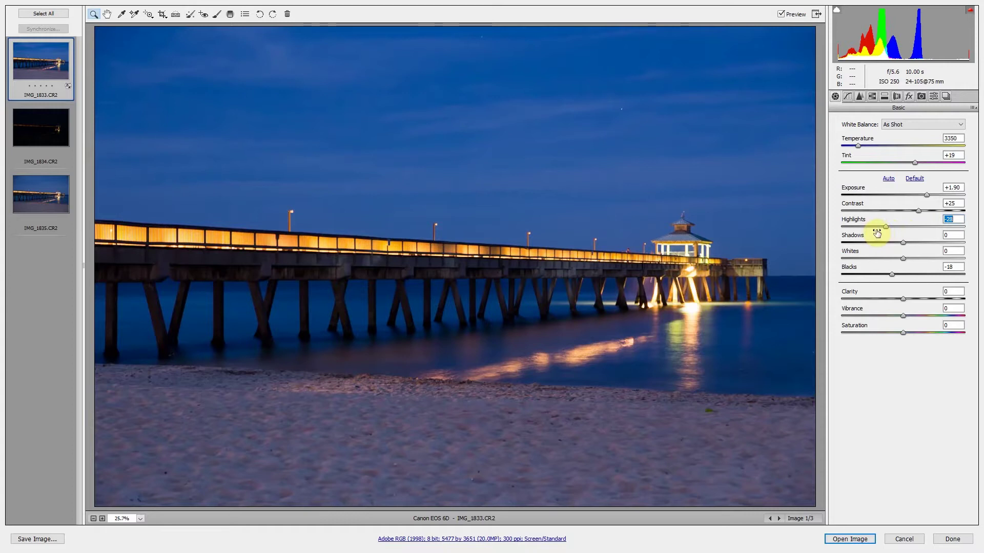
click(877, 227)
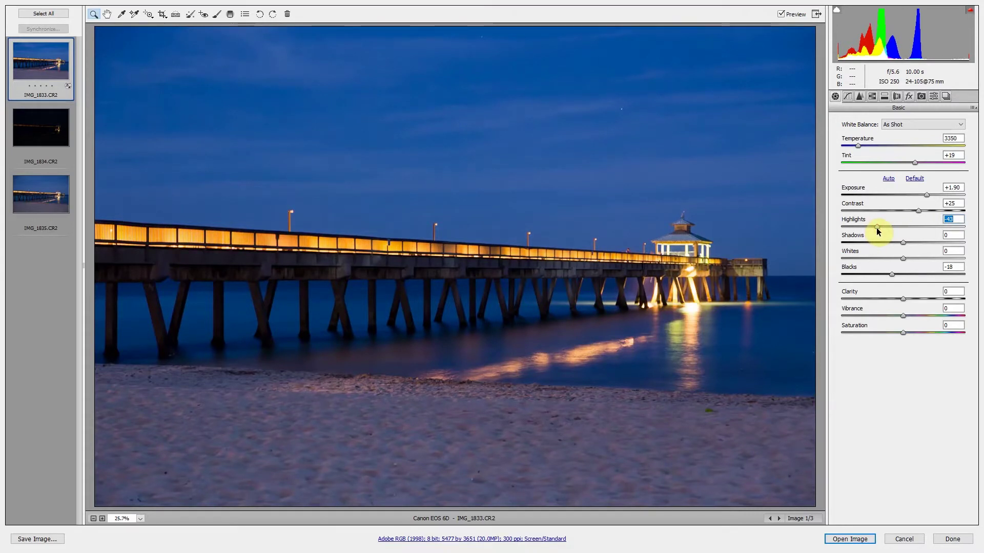
click(886, 242)
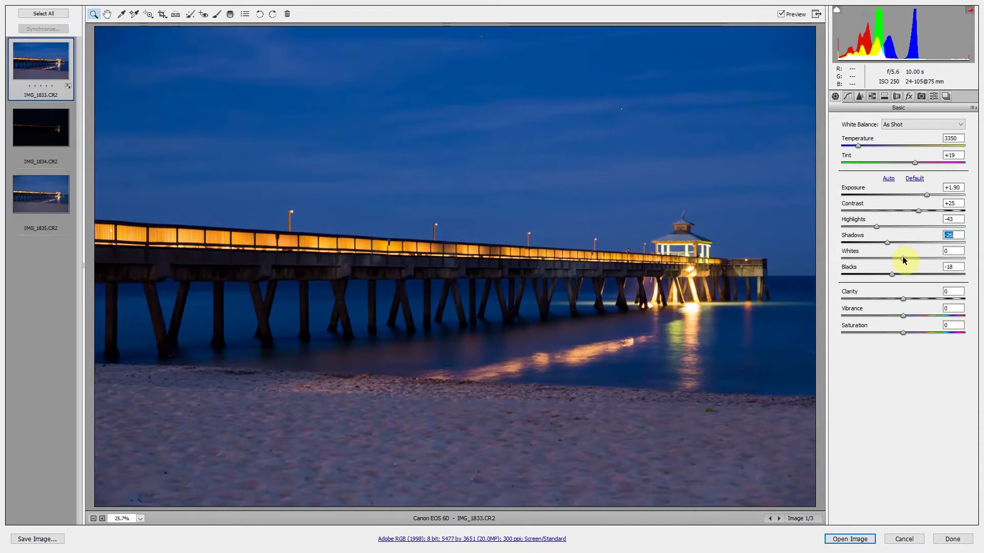
drag(898, 262, 885, 273)
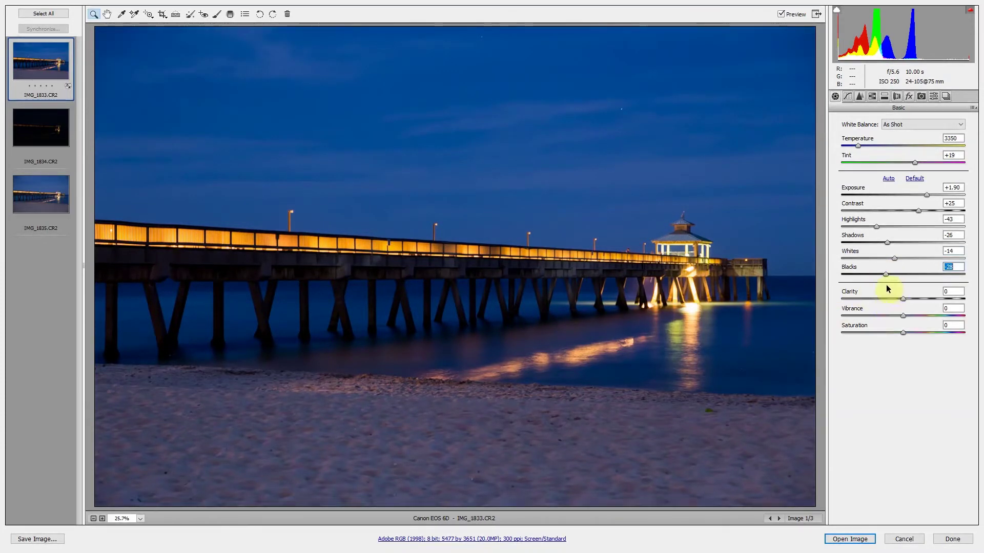
Step: Set the photo's Clarity, Vibrance and Saturation each to +24
click(951, 291)
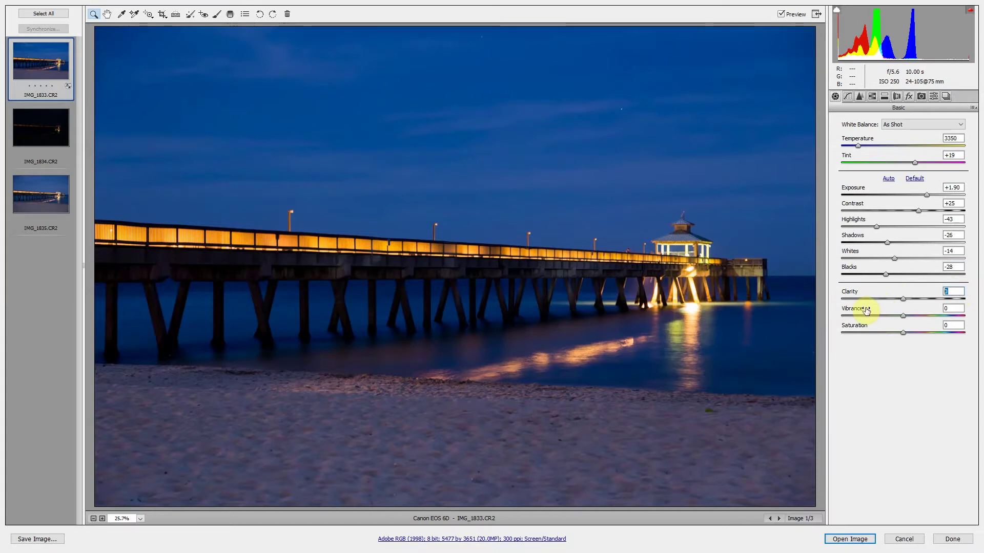
text(24)
key(Tab)
text(24)
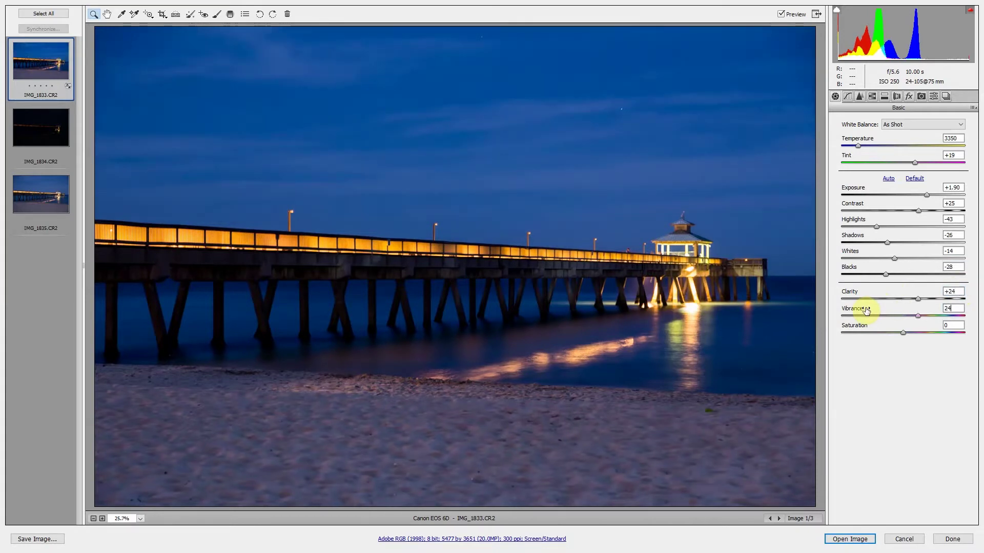
key(Tab)
text(24)
key(Tab)
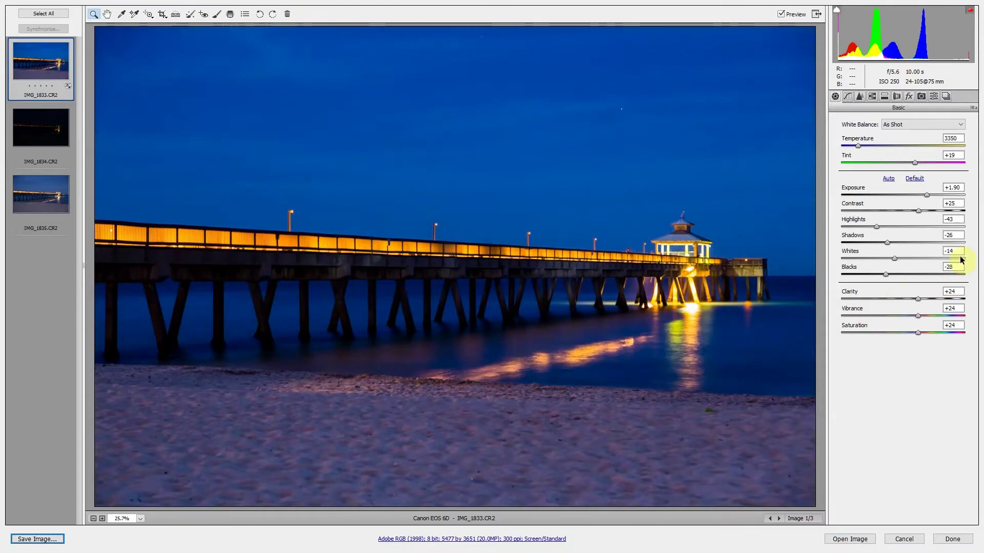
Step: Compare the photo with and without its adjustments and lower its Exposure slightly
click(780, 14)
click(781, 14)
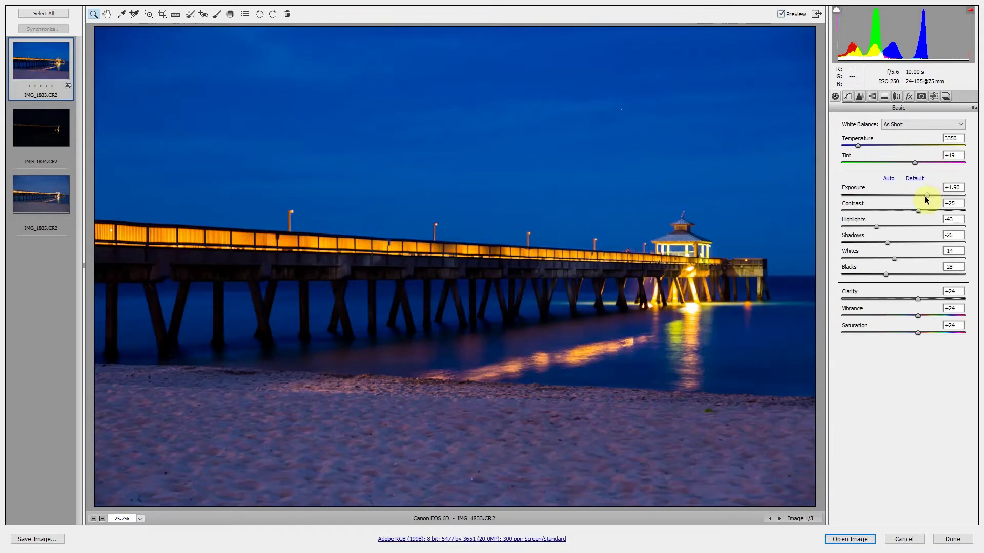
drag(928, 195, 924, 197)
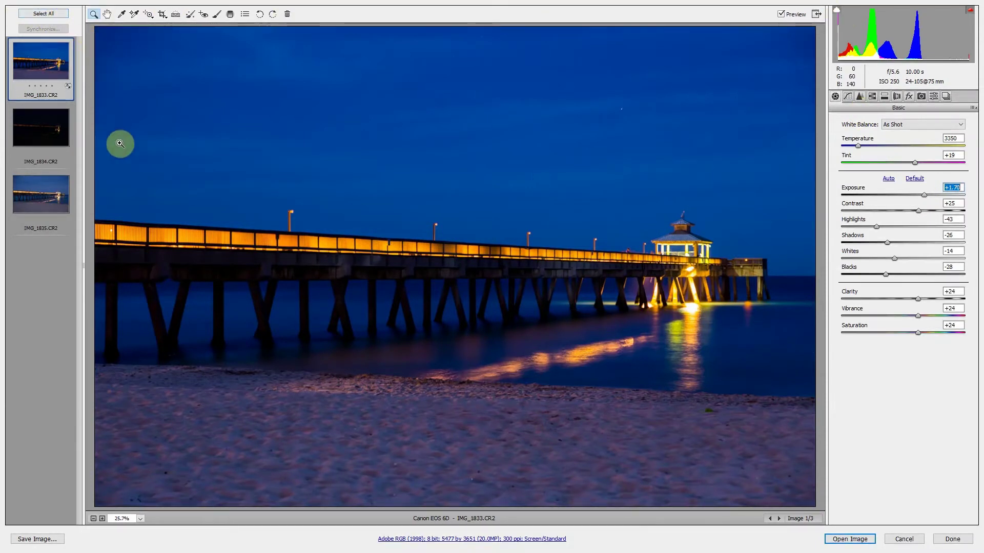
Step: Synchronize Everything from IMG_1833.CR2 across all three bracketed photos
click(37, 16)
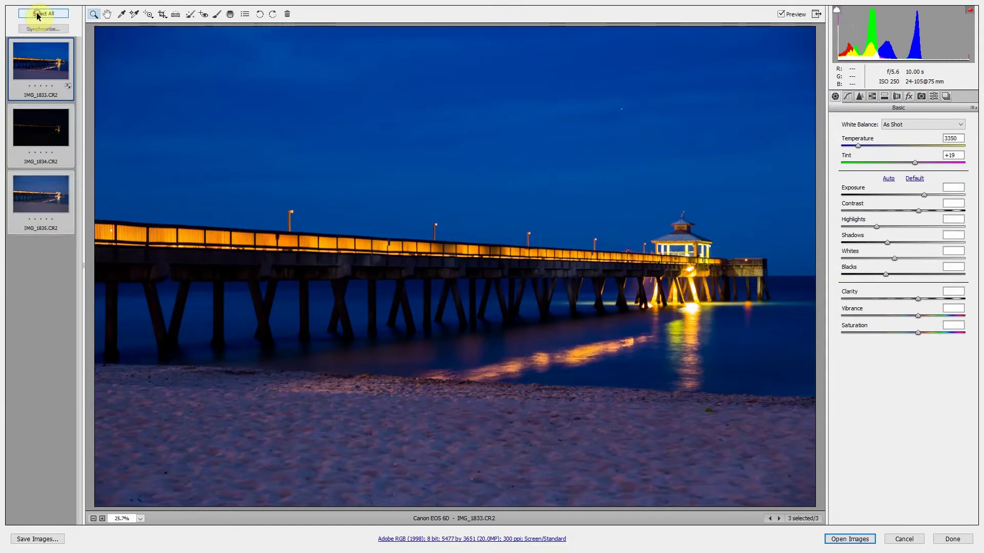
click(48, 28)
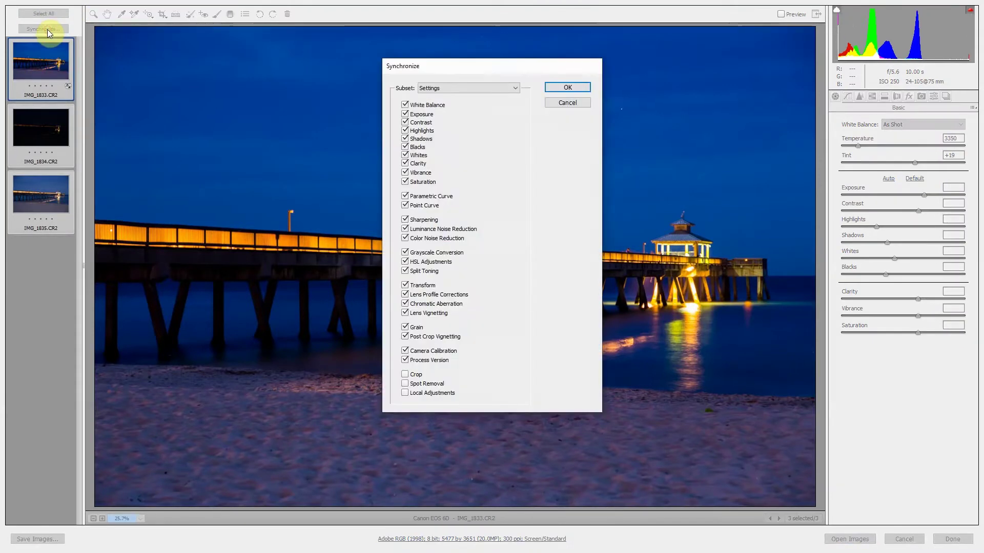
click(475, 88)
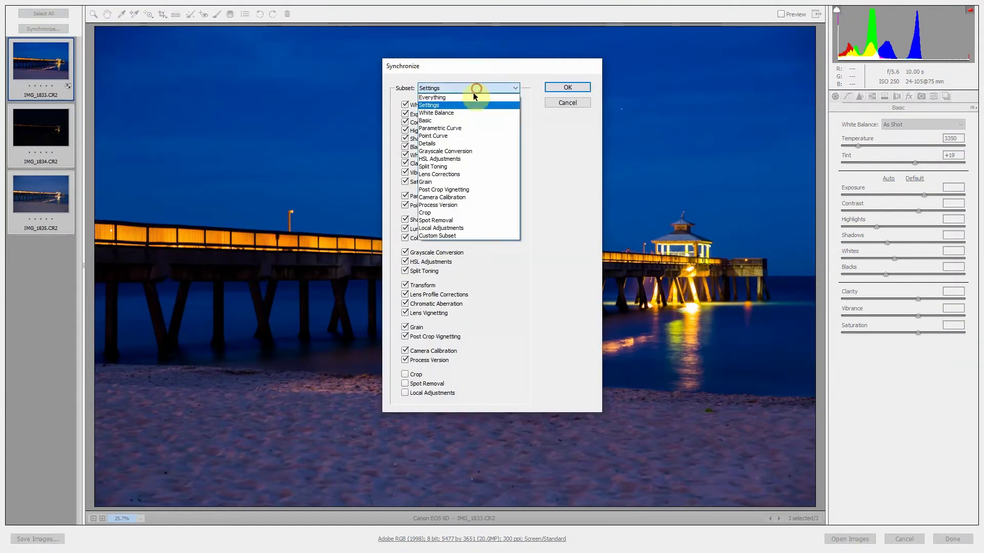
click(462, 97)
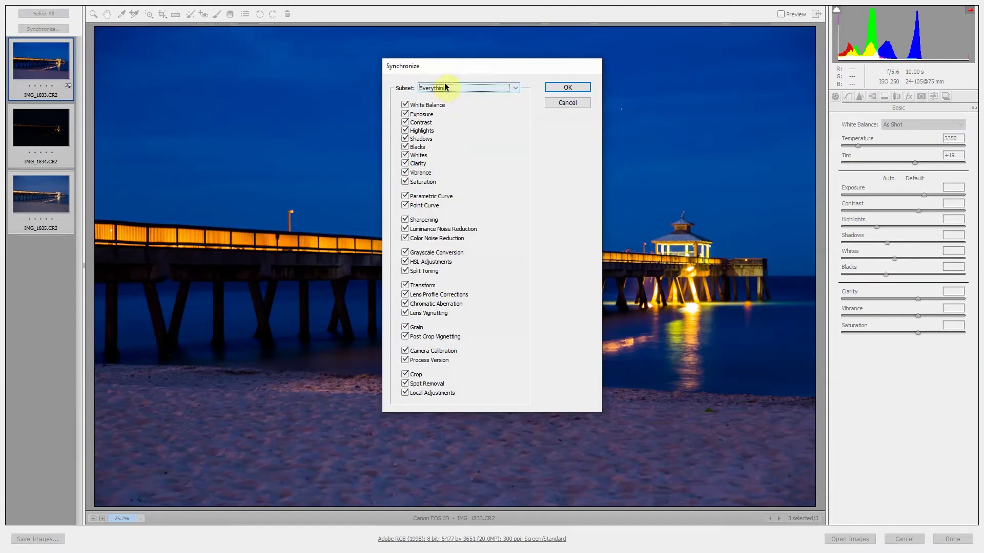
click(569, 88)
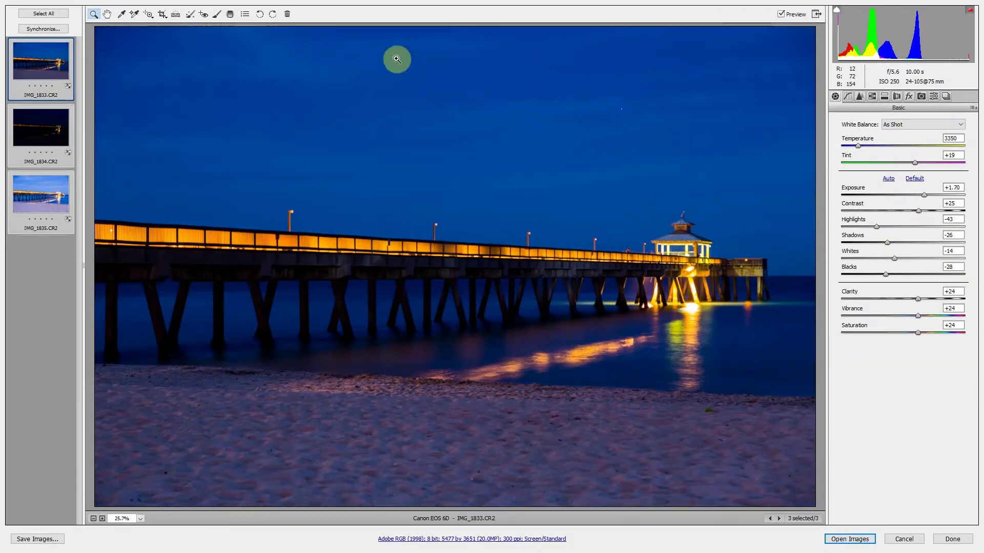
Step: Check the synchronized settings on IMG_1834.CR2 and IMG_1835.CR2, and set IMG_1834.CR2's Exposure to +1.45
click(52, 132)
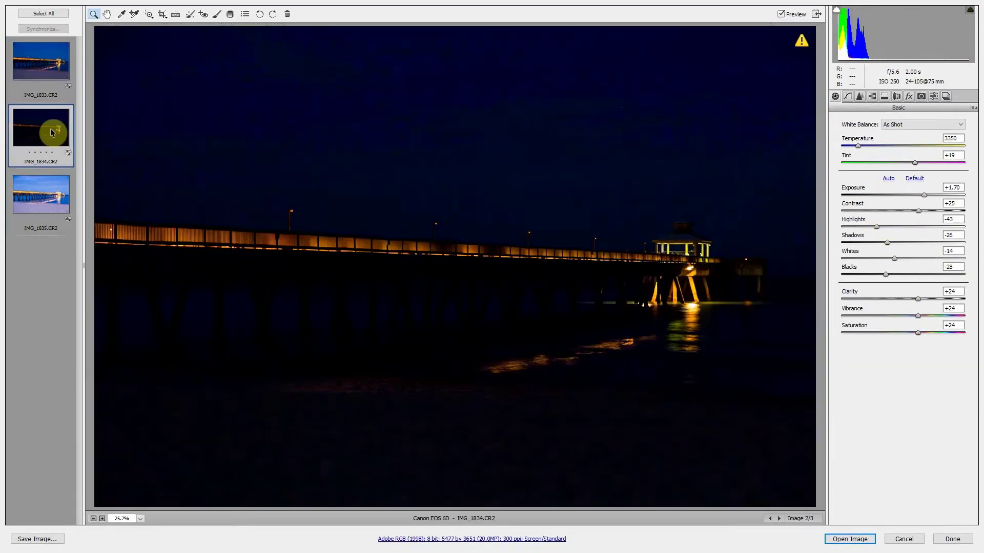
click(38, 183)
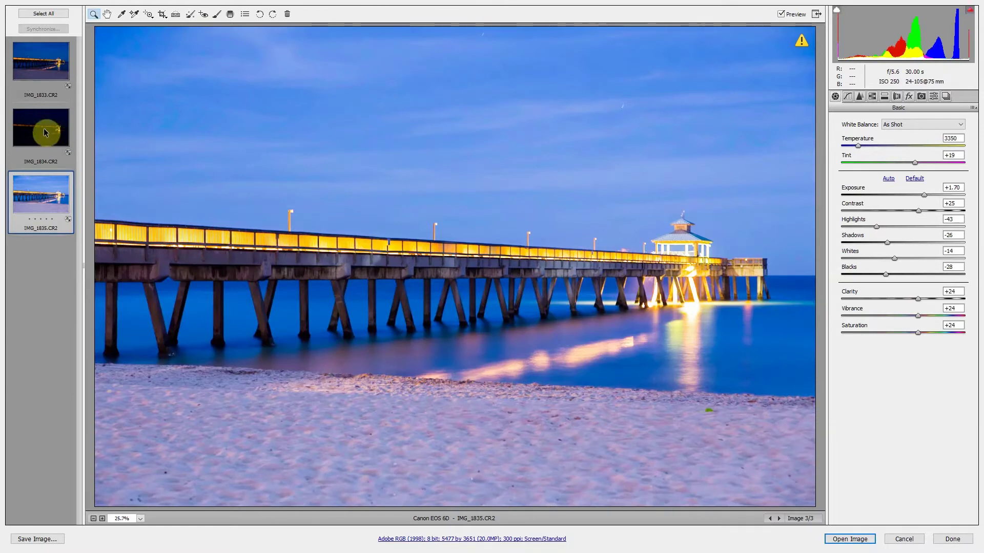
click(51, 132)
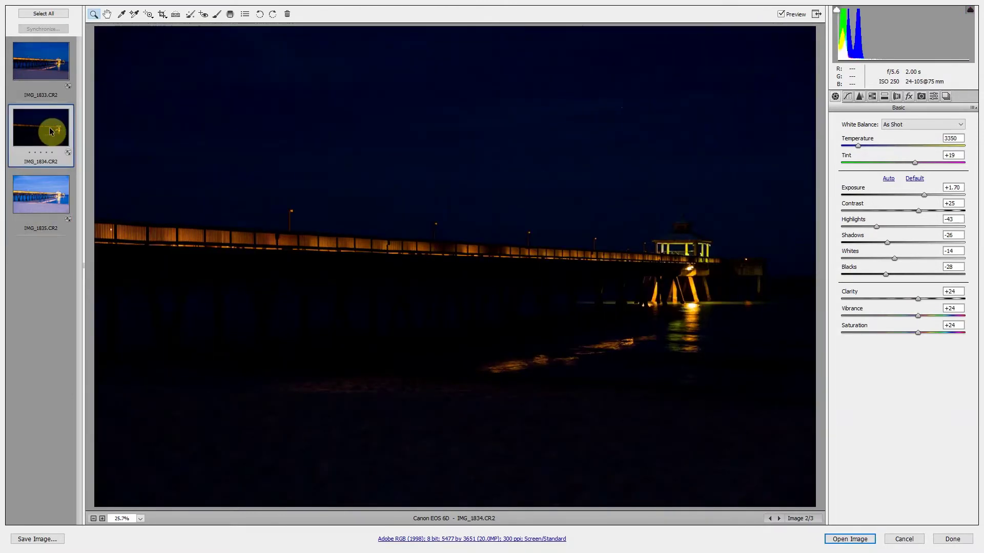
double_click(924, 196)
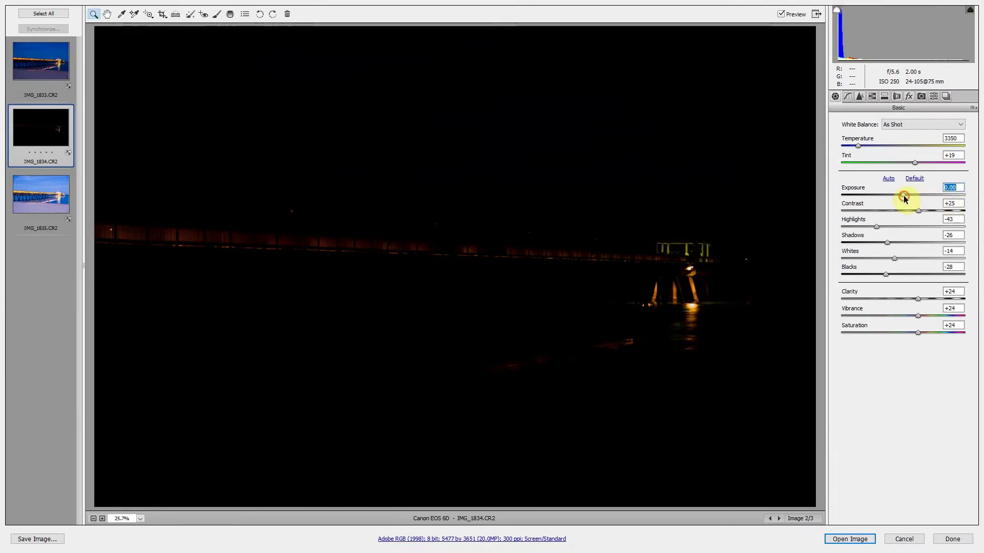
drag(903, 195, 922, 196)
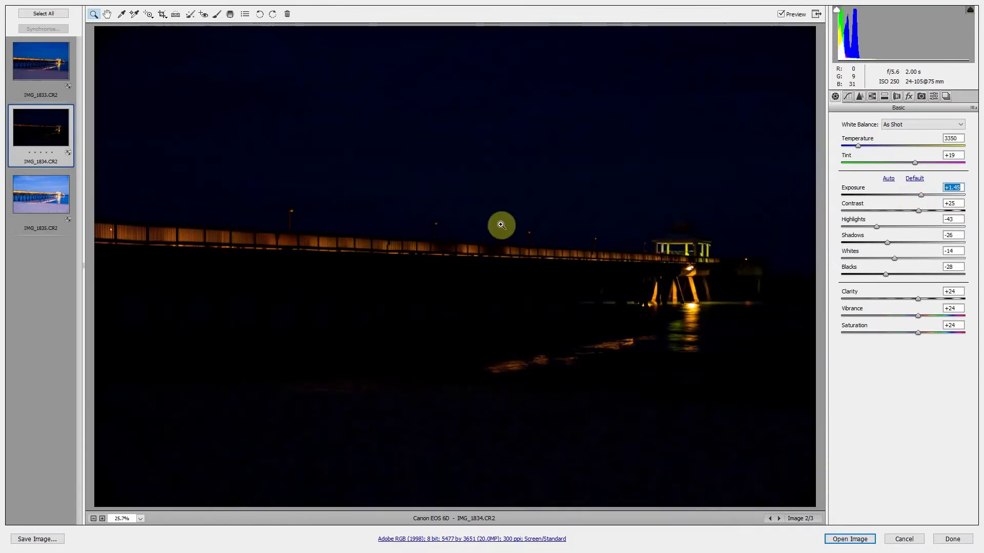
Step: Compare the three exposures and set IMG_1835.CR2's Exposure to +2.35
click(32, 196)
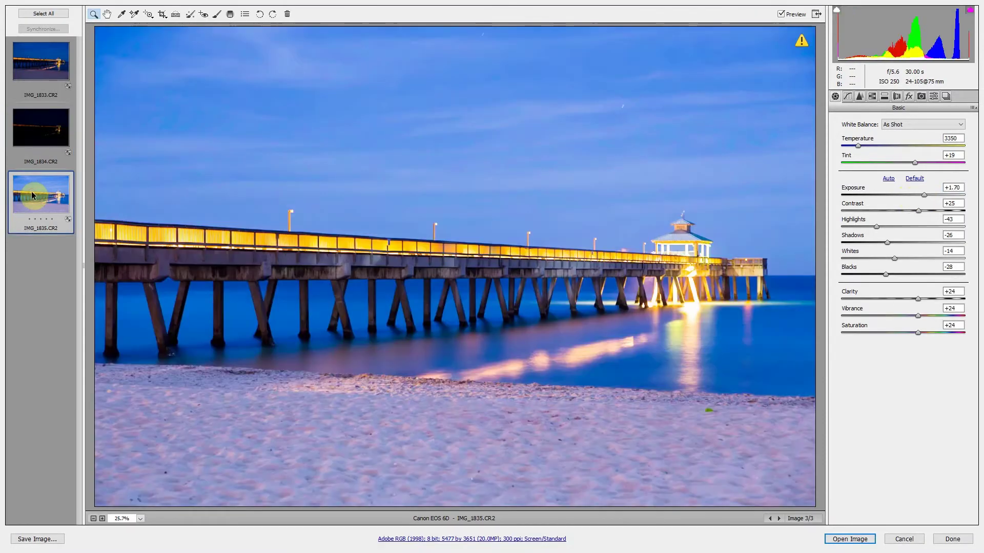
click(38, 71)
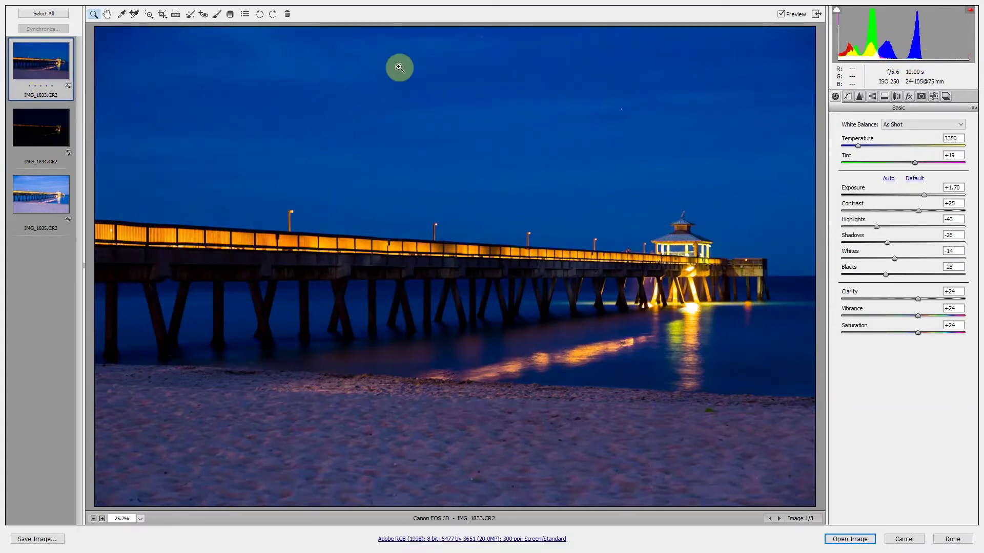
click(34, 131)
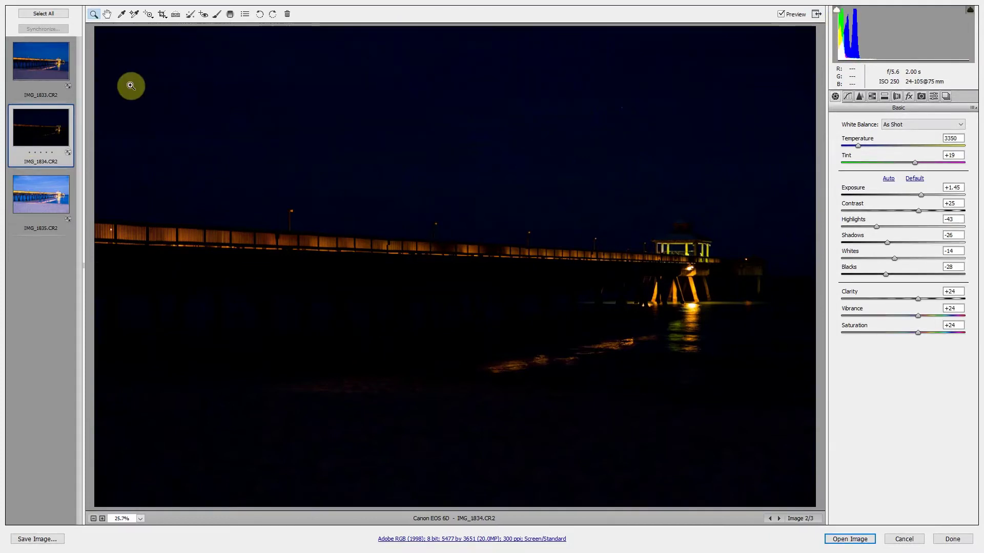
click(42, 199)
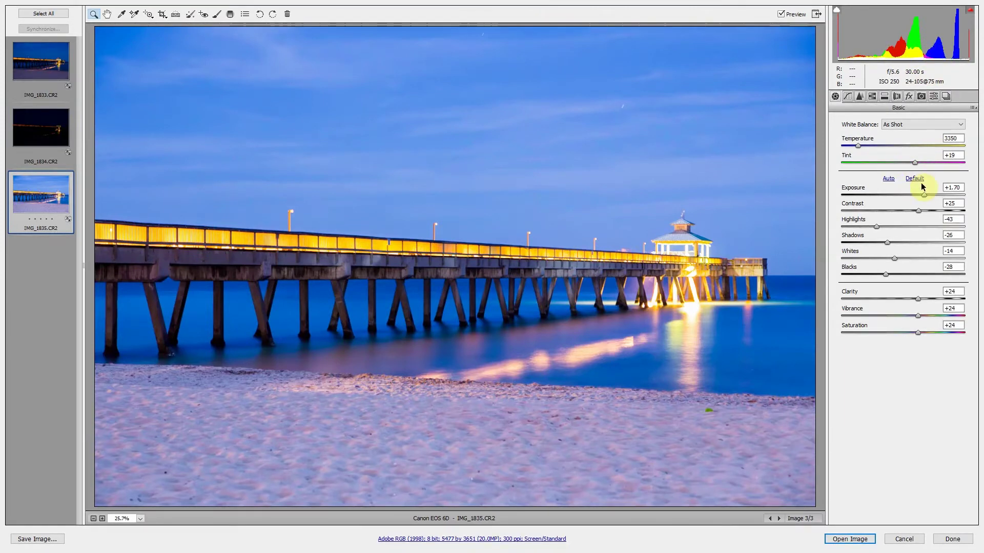
drag(924, 196, 953, 197)
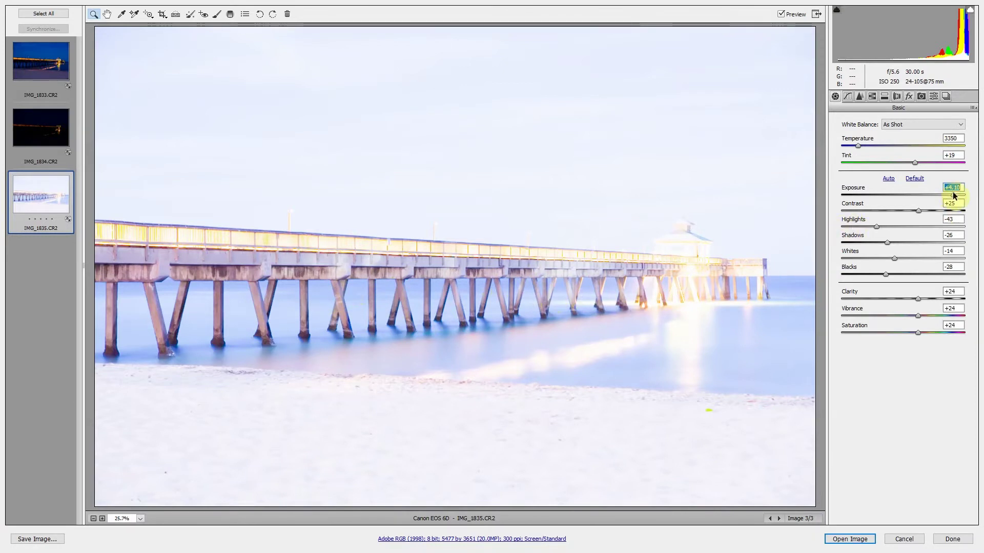
drag(953, 198, 933, 202)
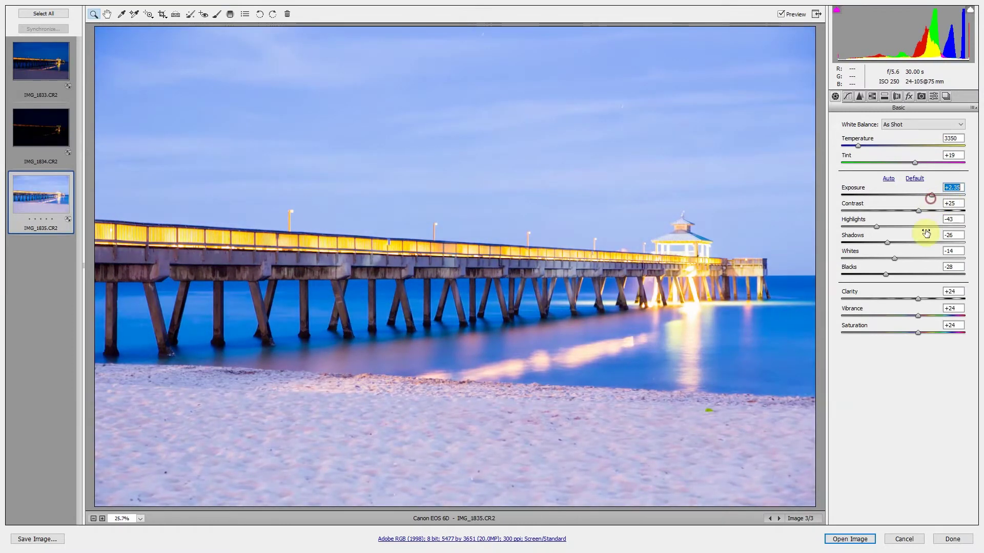
Step: Review the three adjusted photos, open them all in Photoshop and bring IMG_1833.CR2 to the front
click(51, 58)
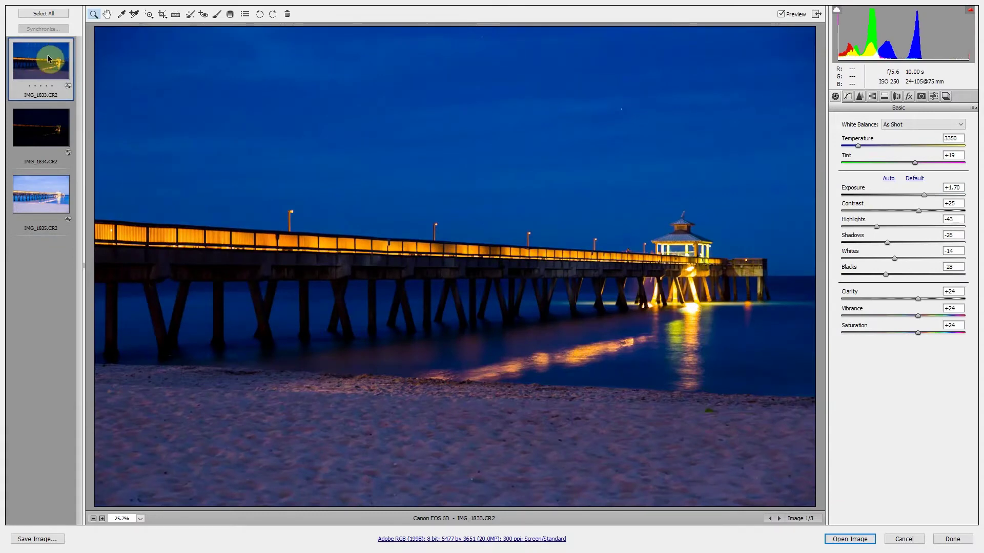
click(36, 128)
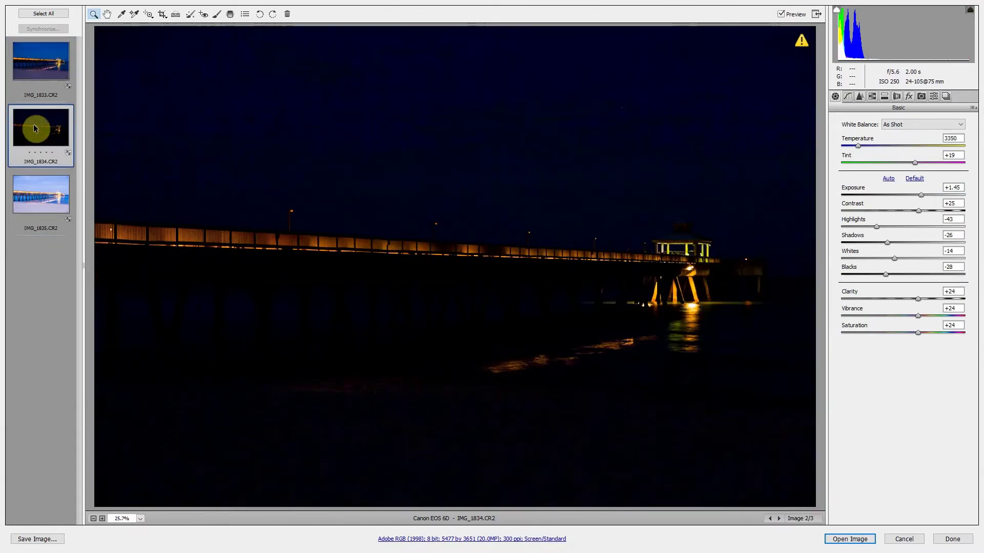
click(32, 207)
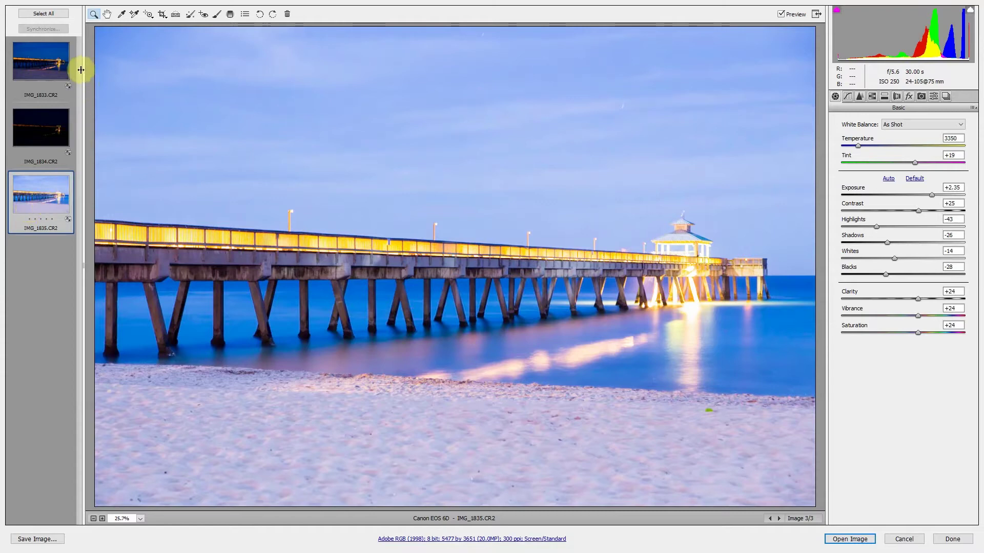
click(44, 13)
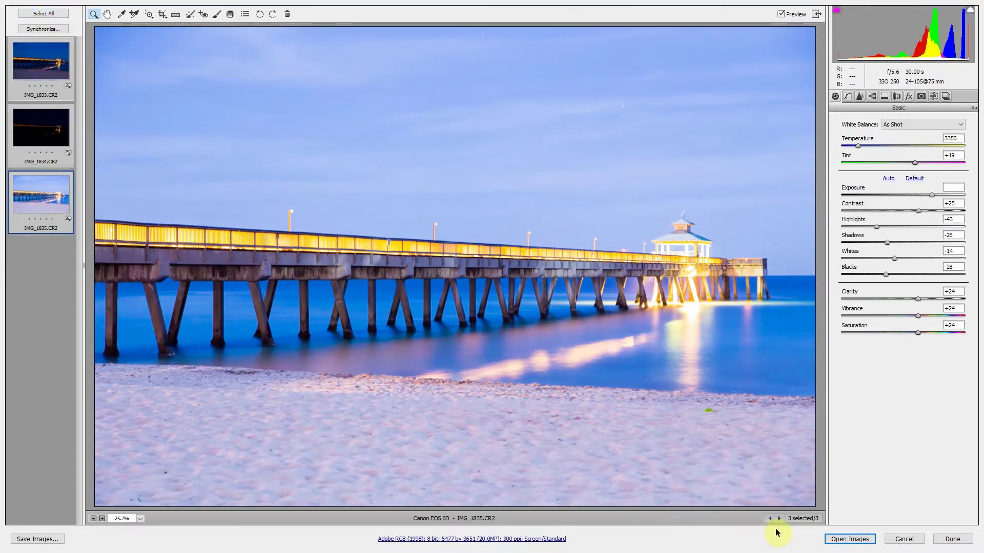
click(840, 539)
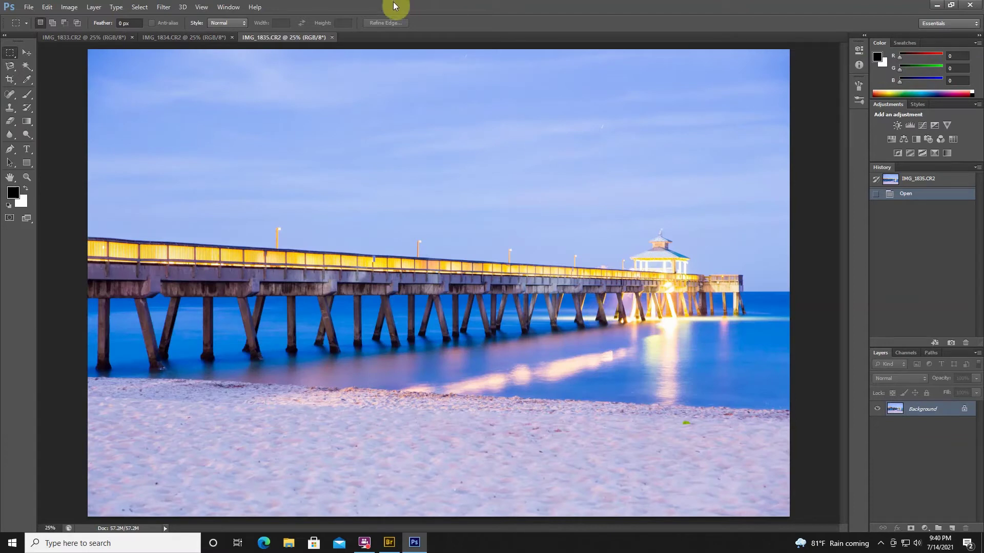
click(188, 36)
click(84, 38)
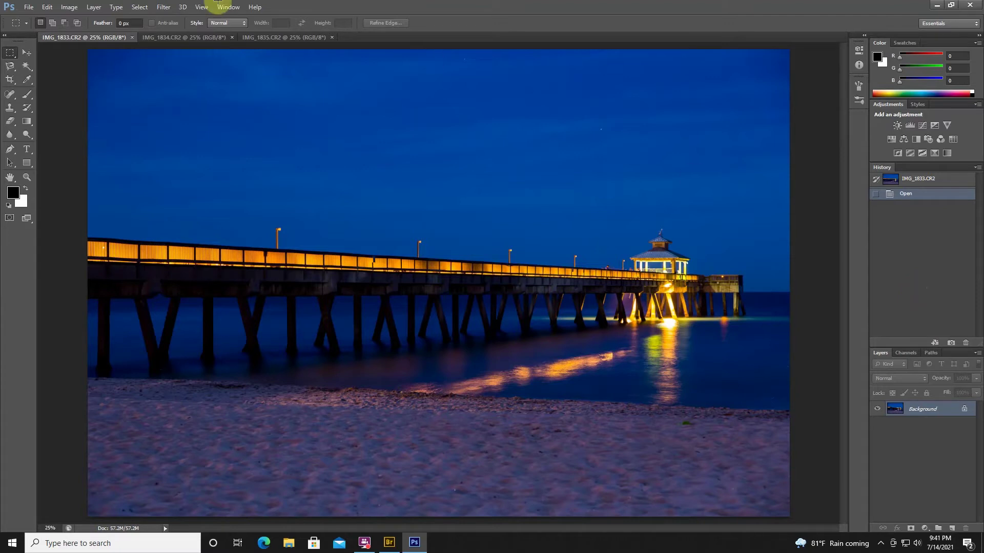
Step: Run Merge to HDR Pro on the three open pier files with automatic source alignment enabled
click(27, 8)
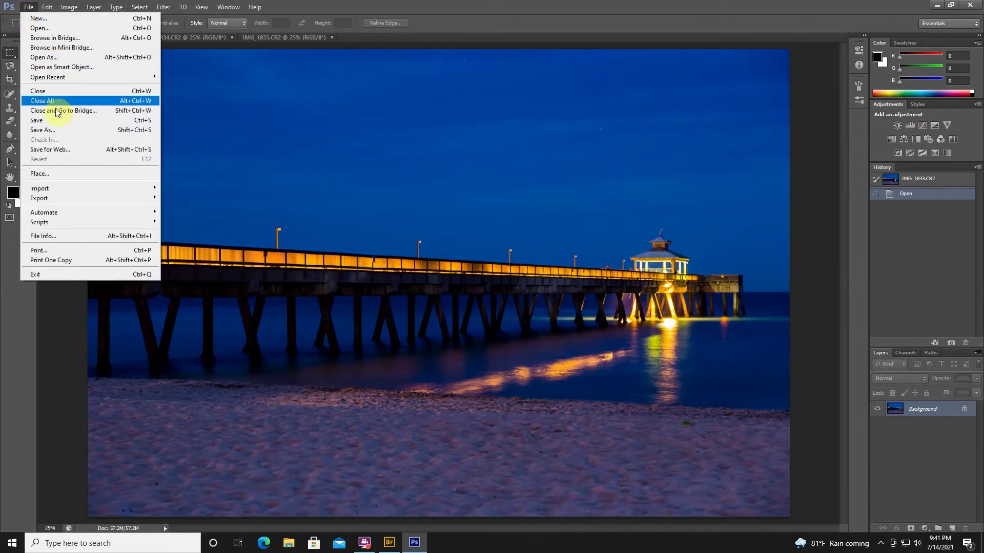
click(29, 9)
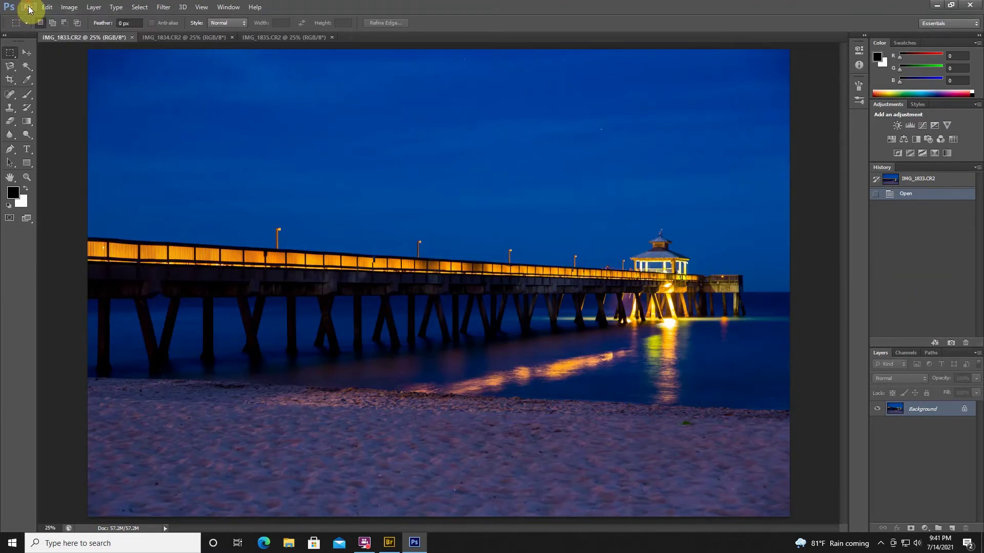
click(30, 9)
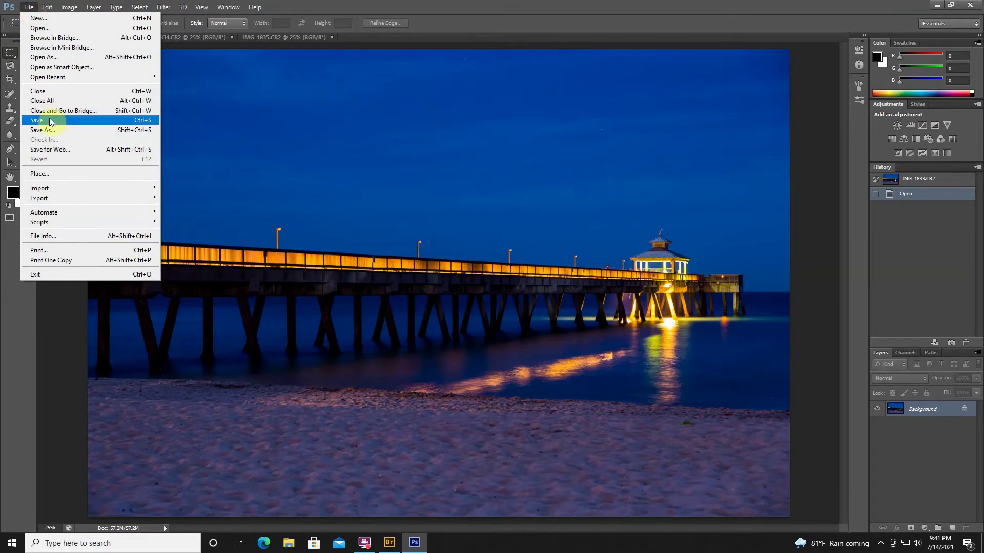
mouse_move(60, 212)
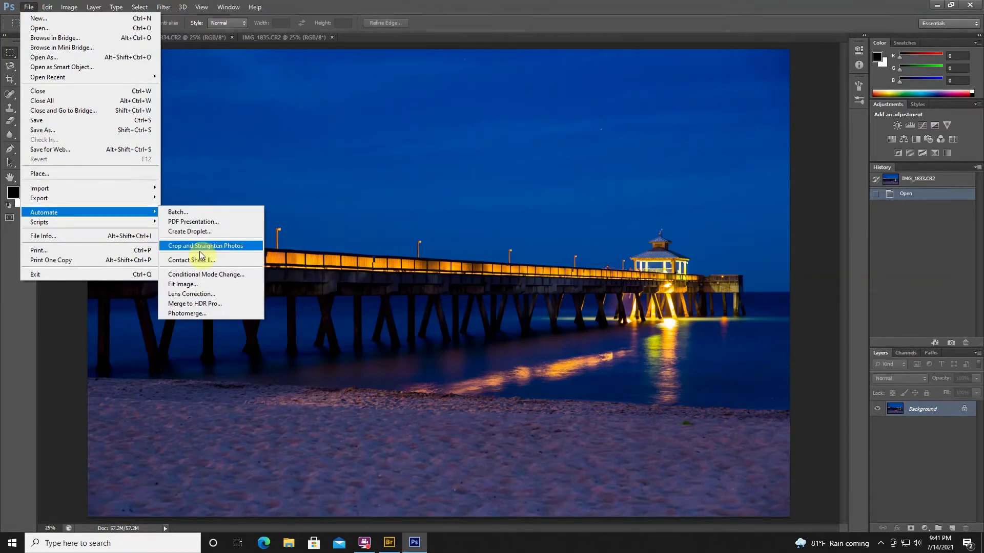
click(211, 303)
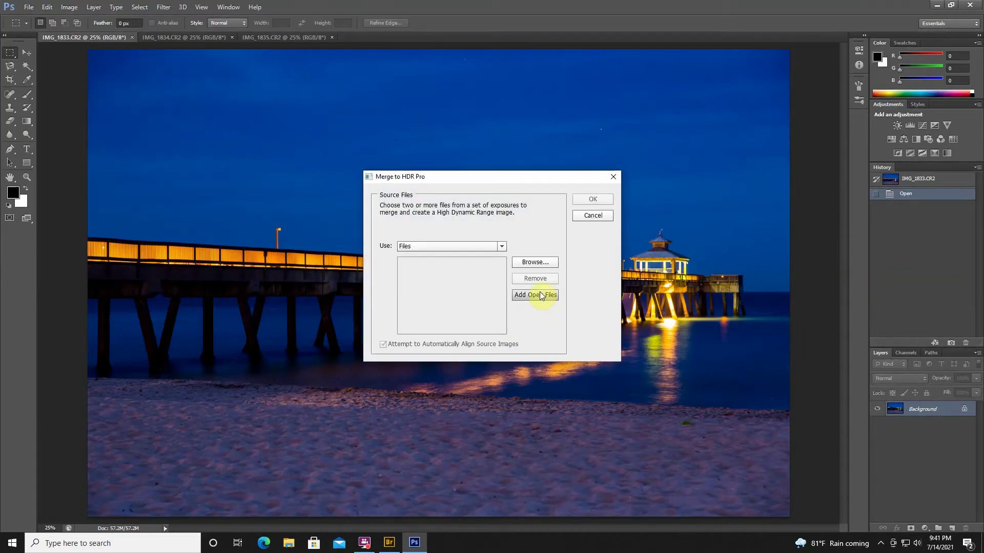
click(535, 295)
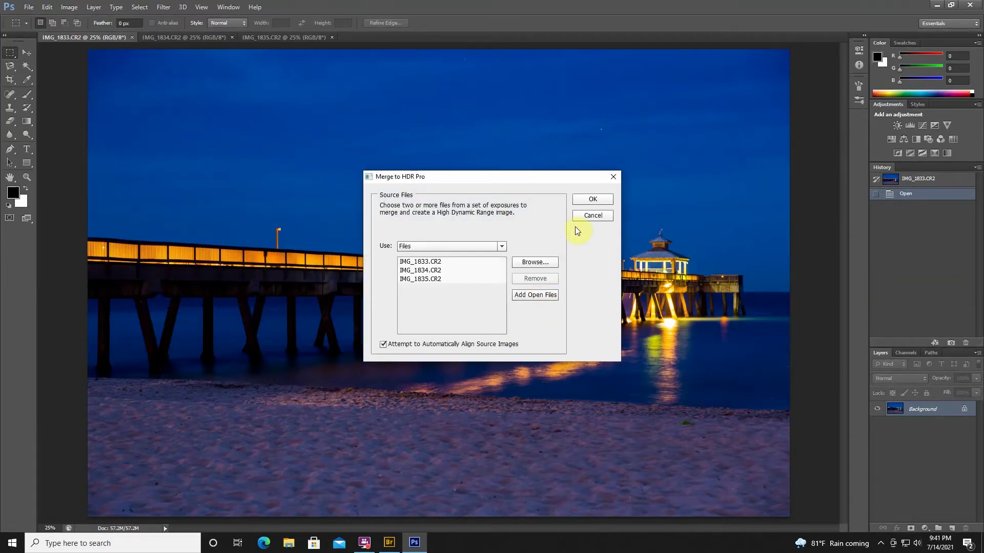
click(592, 199)
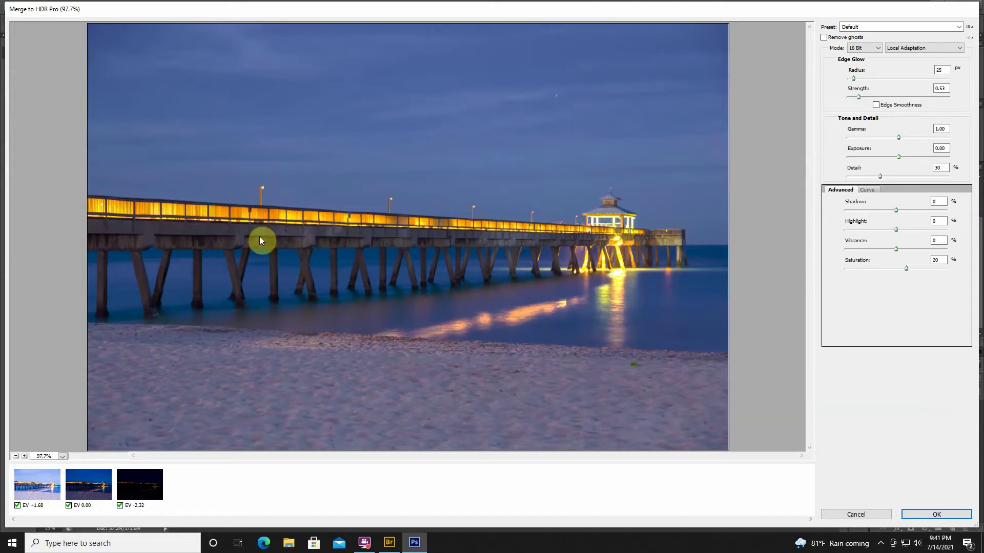
Step: Compare the HDR preview with Remove ghosts on and off, leaving the option disabled
click(822, 37)
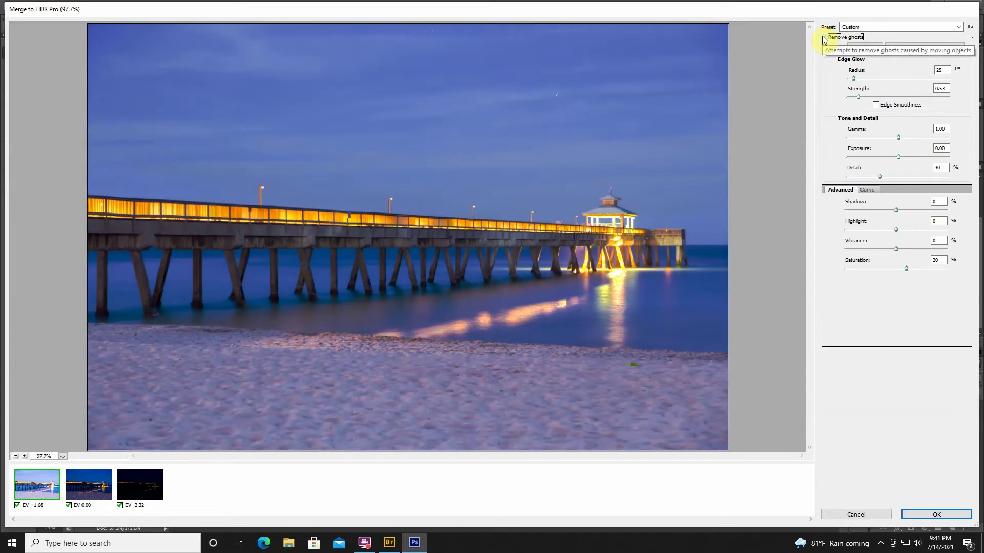
click(824, 37)
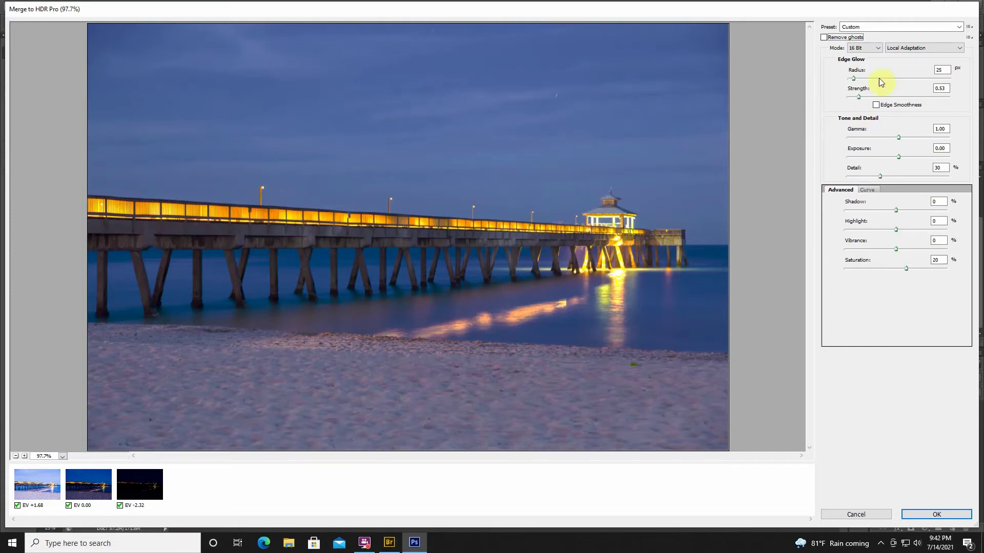
click(824, 37)
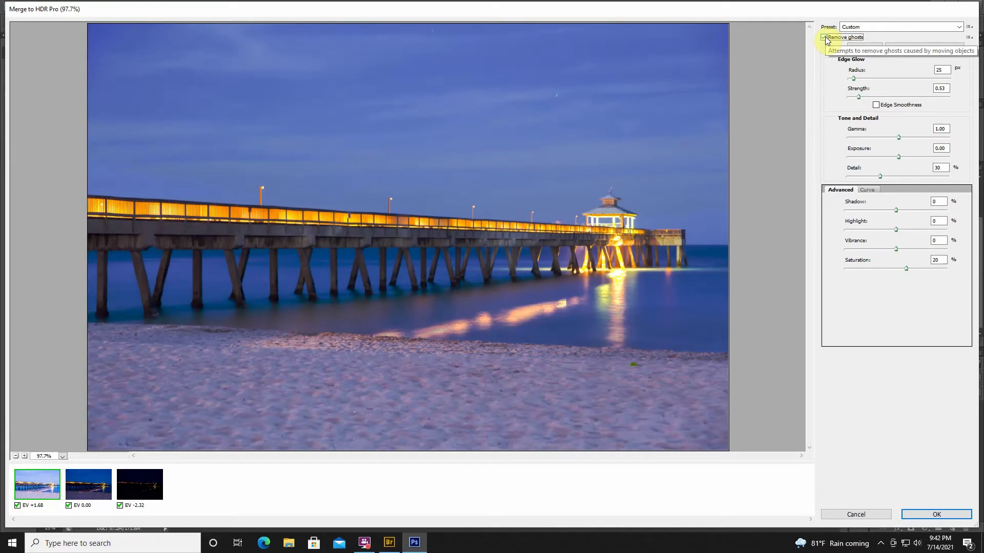
click(824, 36)
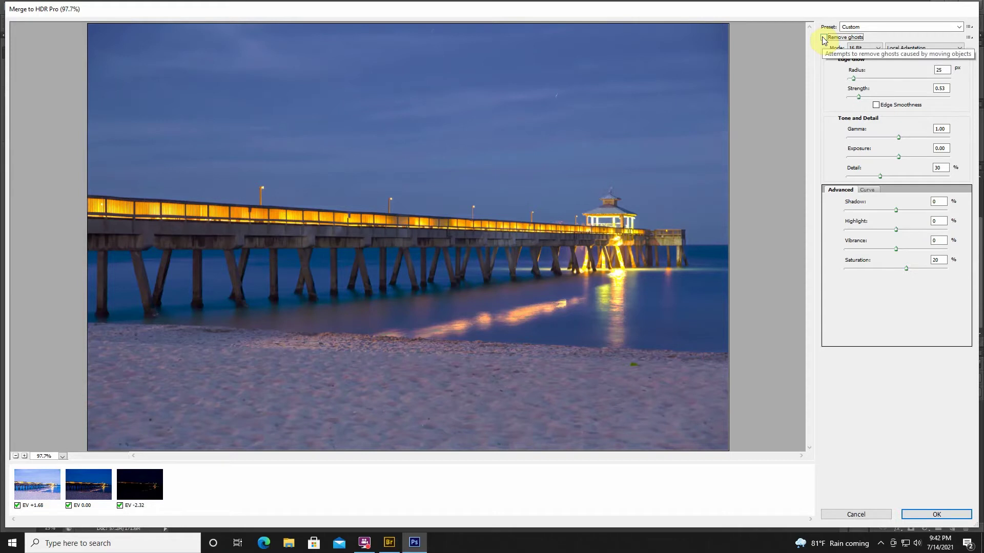
Step: Turn on Edge Smoothness and set the Edge Glow Strength to 1.27
click(876, 104)
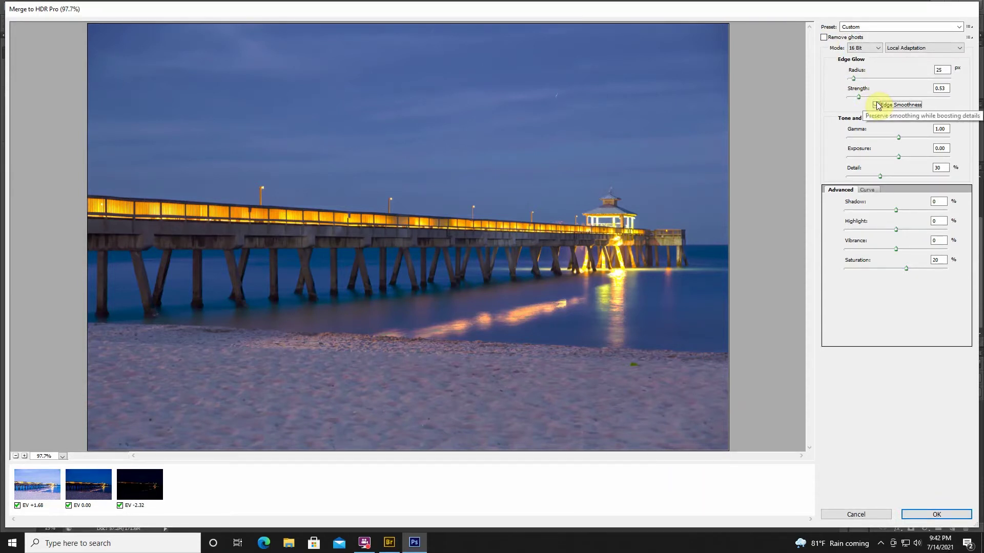
click(867, 97)
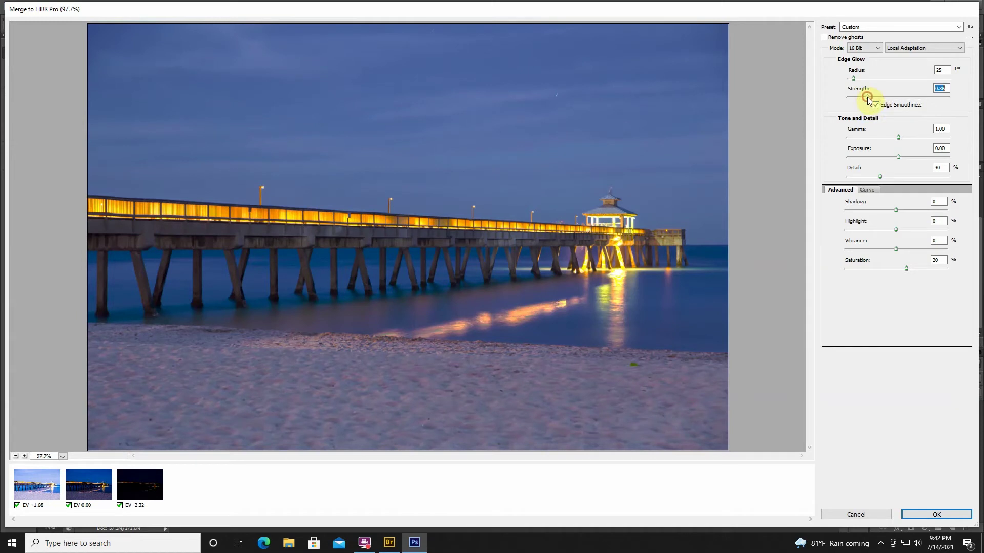
drag(867, 97, 871, 97)
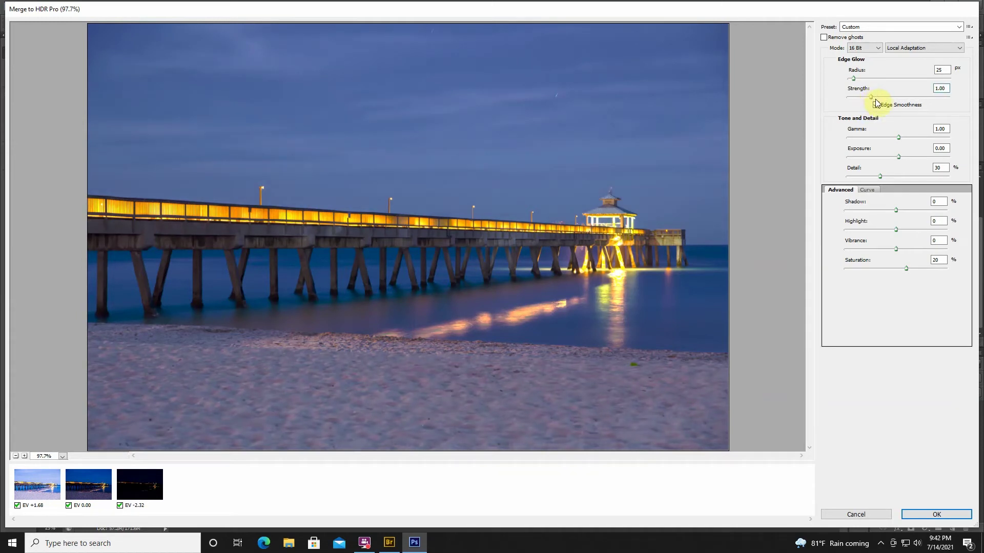
click(878, 98)
Step: Set the HDR merge's tone values to Gamma 1.40, Exposure -0.25 and Detail 46%
click(886, 137)
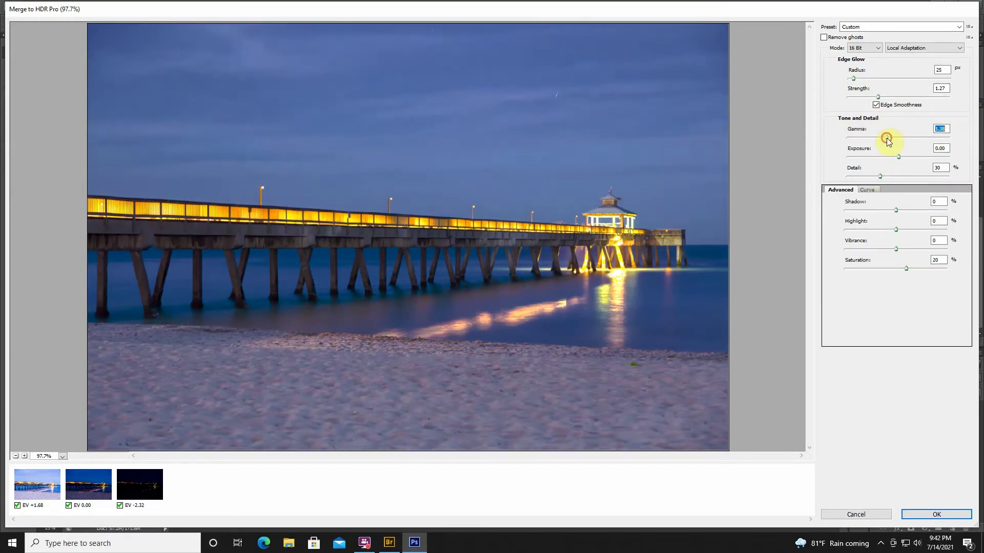
click(887, 138)
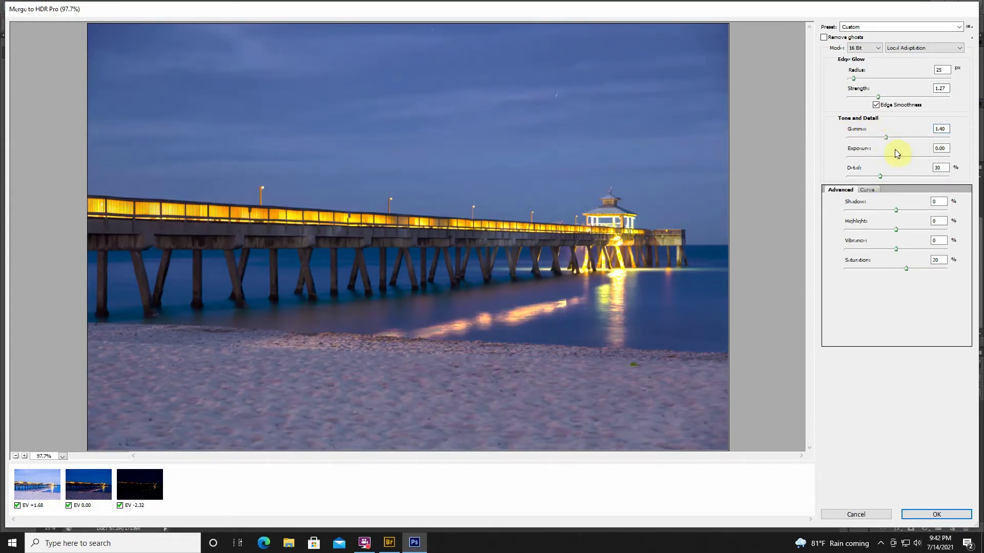
click(897, 156)
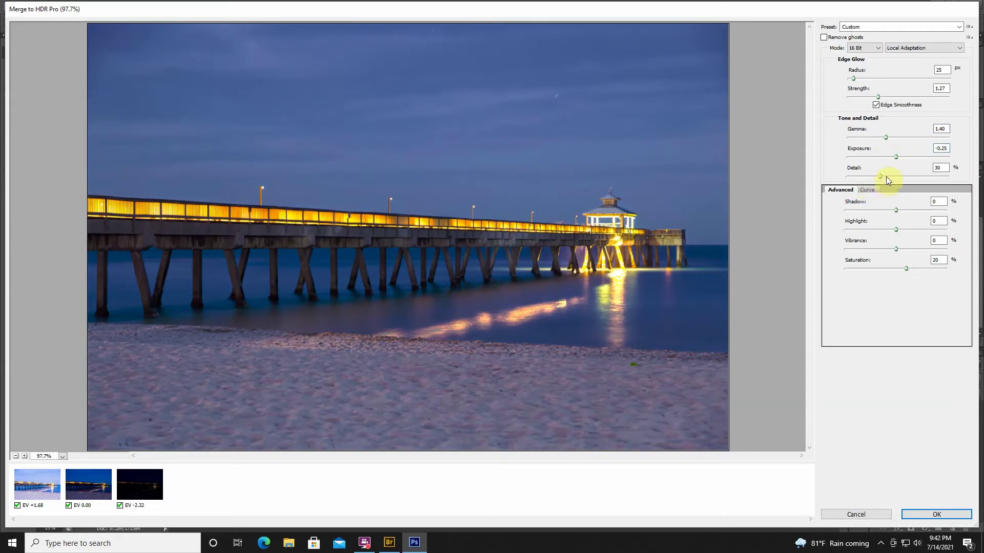
drag(886, 176, 896, 177)
click(884, 176)
Step: Set Shadow to -23%, Highlight to -12% and Vibrance to 11%, raise the Saturation, and complete the HDR merge
click(885, 210)
click(890, 230)
click(902, 249)
click(915, 269)
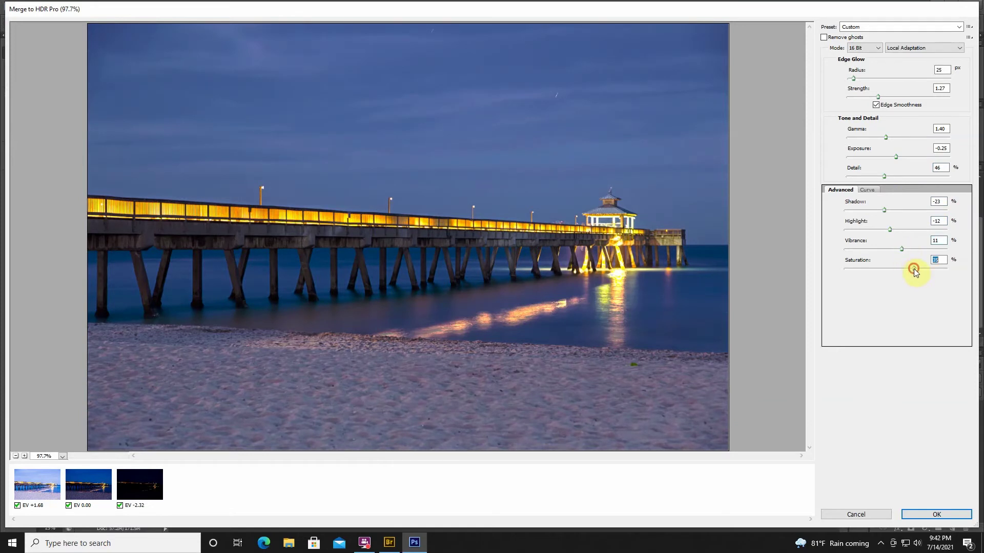
click(918, 268)
click(936, 515)
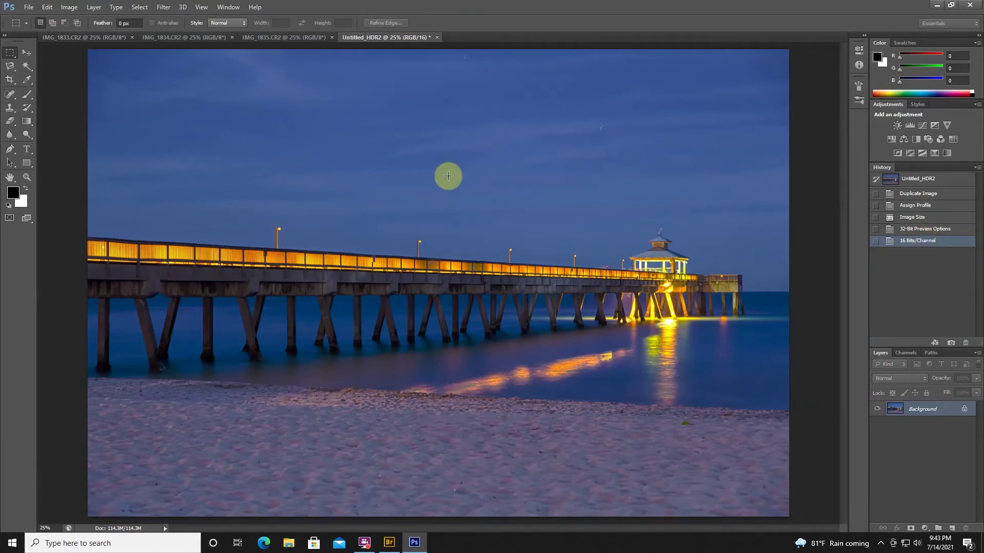
Step: Start HDR Toning on the merged pier image and set Exposure to -0.50 and Detail to +149%
click(72, 9)
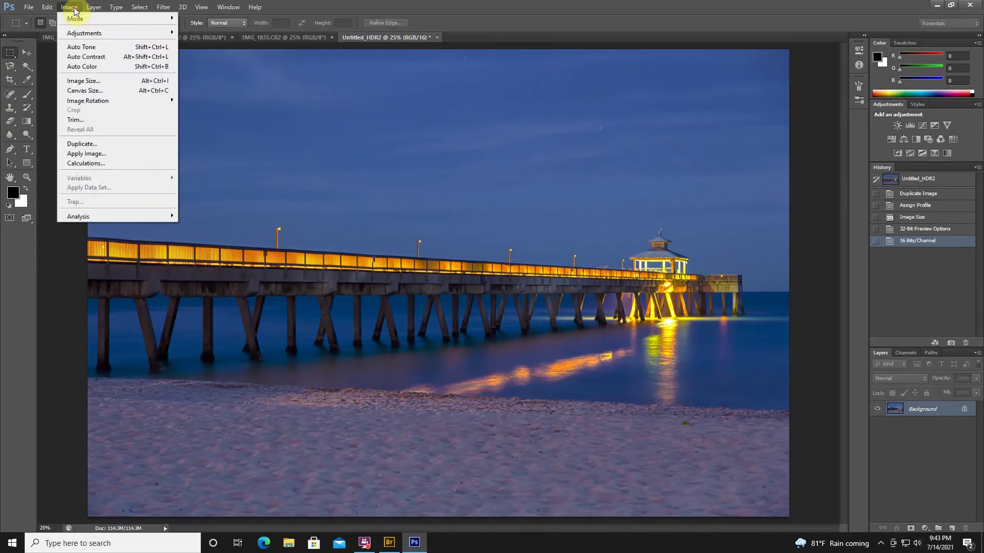
mouse_move(82, 33)
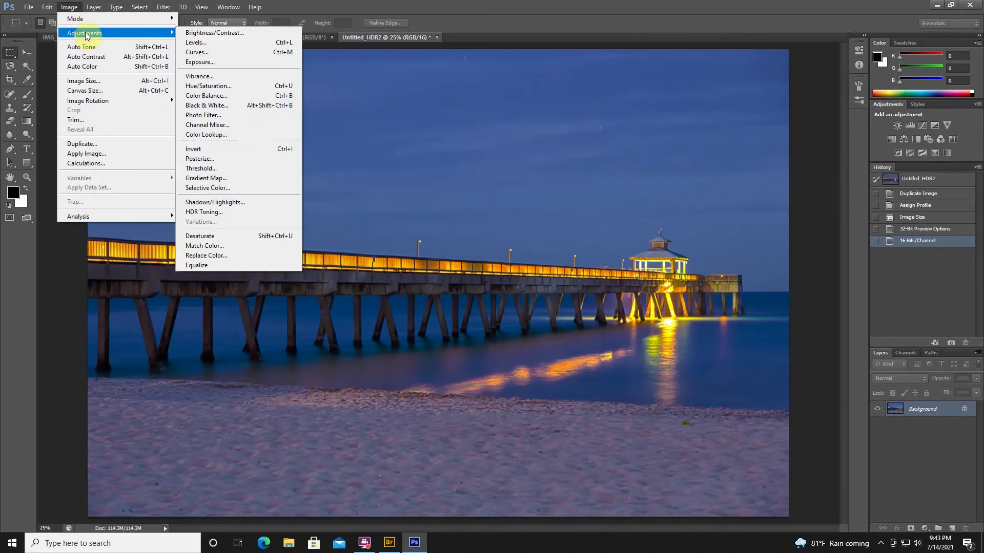
click(251, 212)
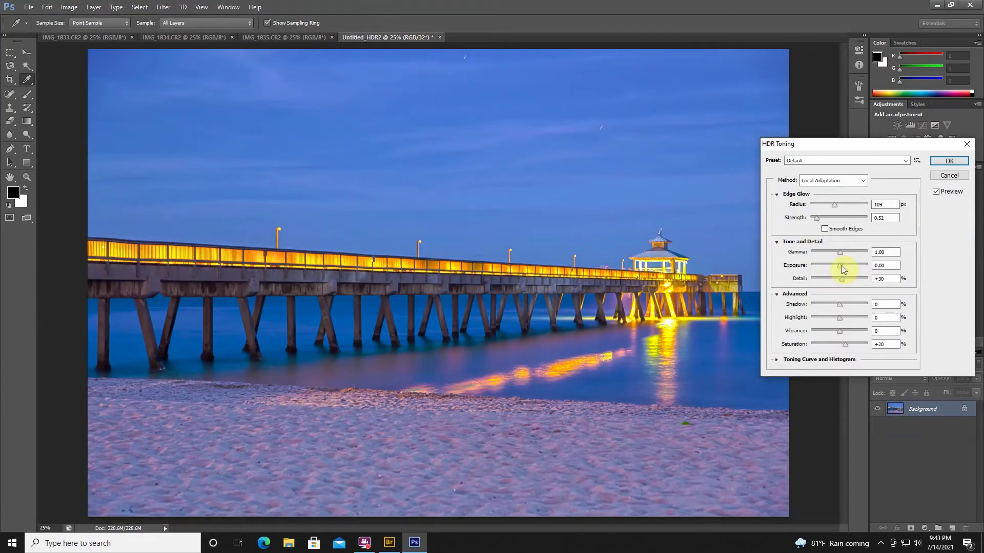
drag(840, 266, 839, 269)
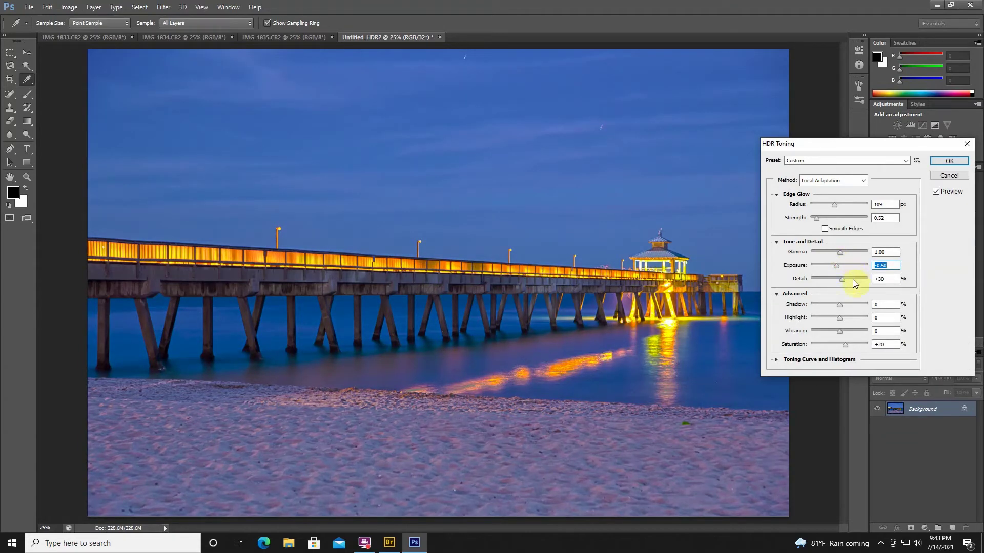
drag(848, 282, 854, 283)
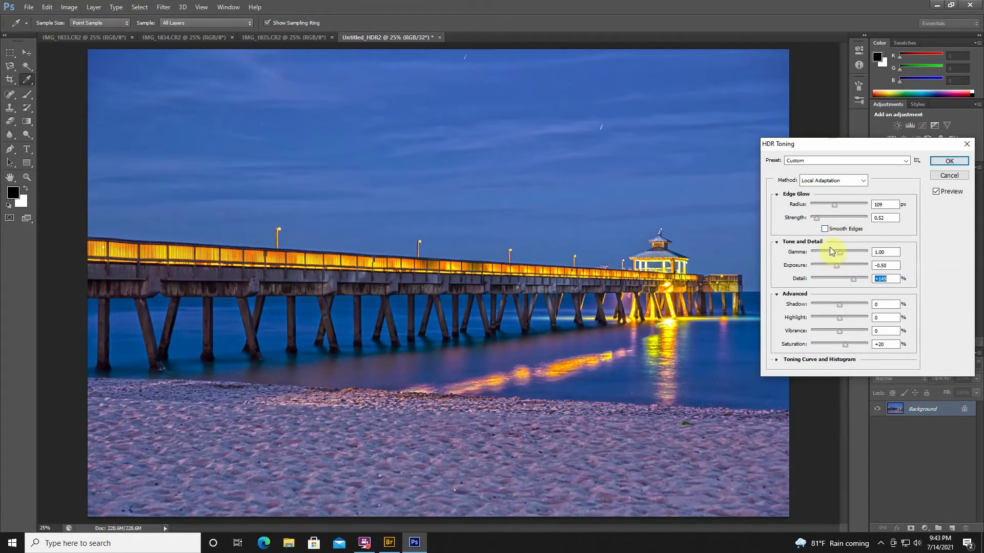
Step: Set Shadow to -23%, Highlight to -28%, Vibrance to +26% and Saturation to +15%, with Exposure at -0.41 and Gamma at 1.33
drag(838, 304, 846, 348)
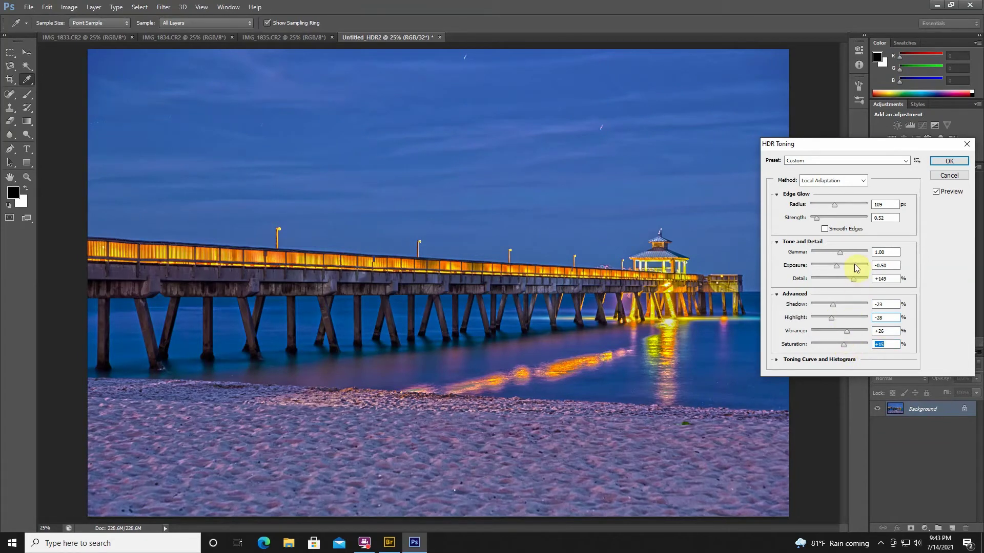
drag(836, 272, 839, 271)
click(835, 253)
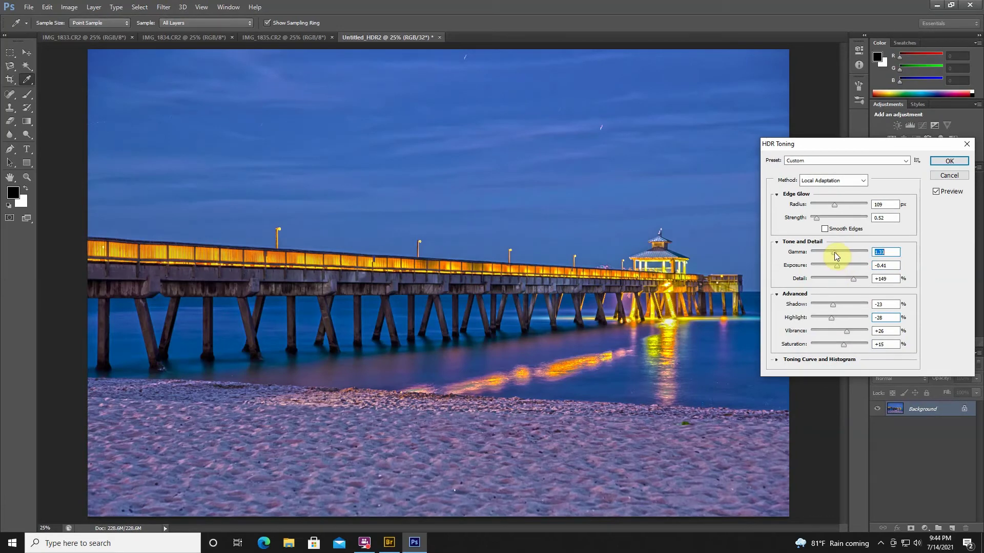
Step: Compare the image with the toning preview off and on, lower the Exposure further and apply the HDR Toning
click(937, 192)
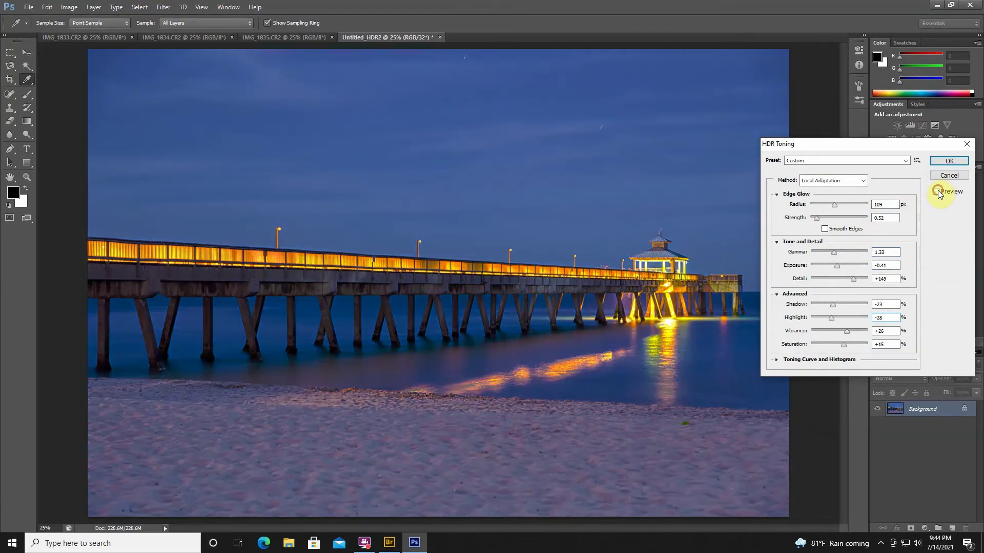
click(937, 191)
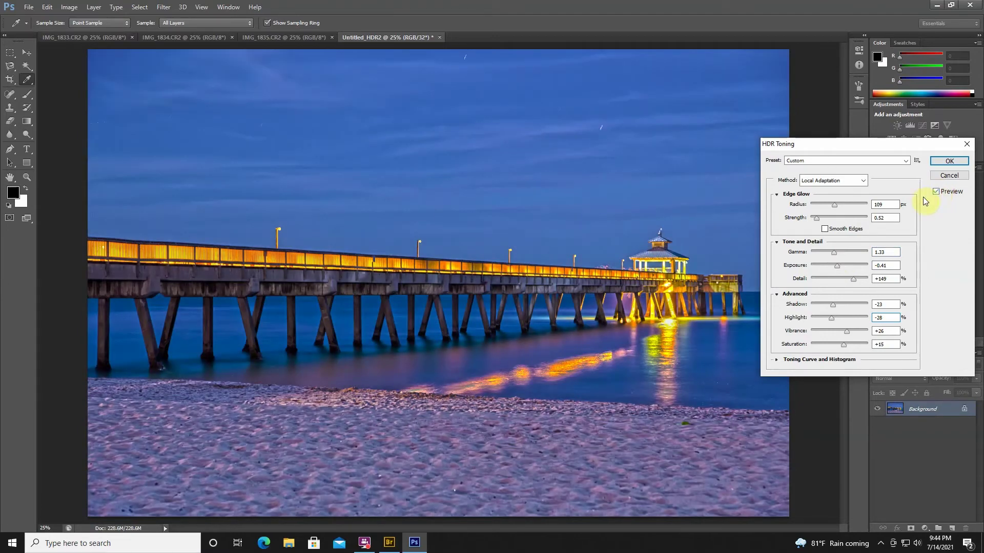
click(833, 266)
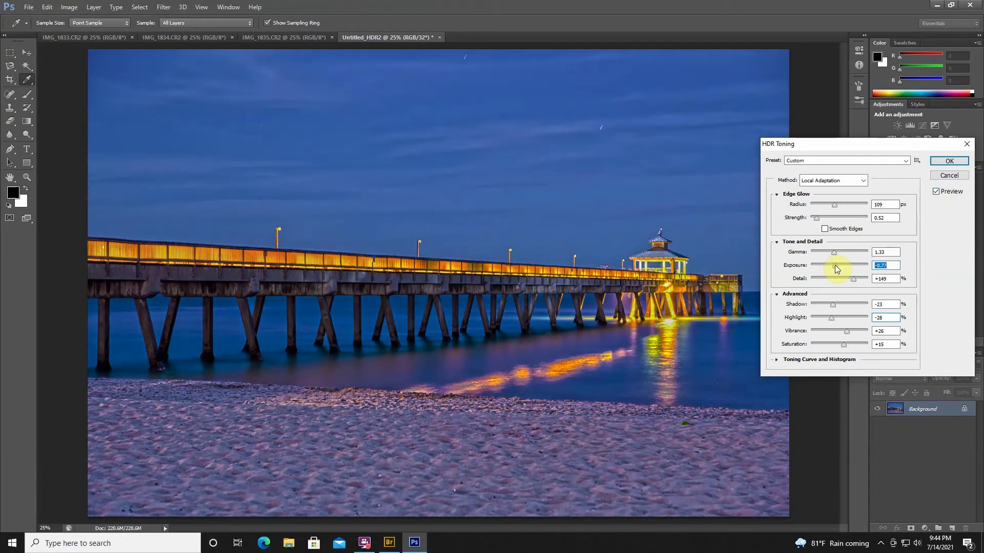
click(836, 268)
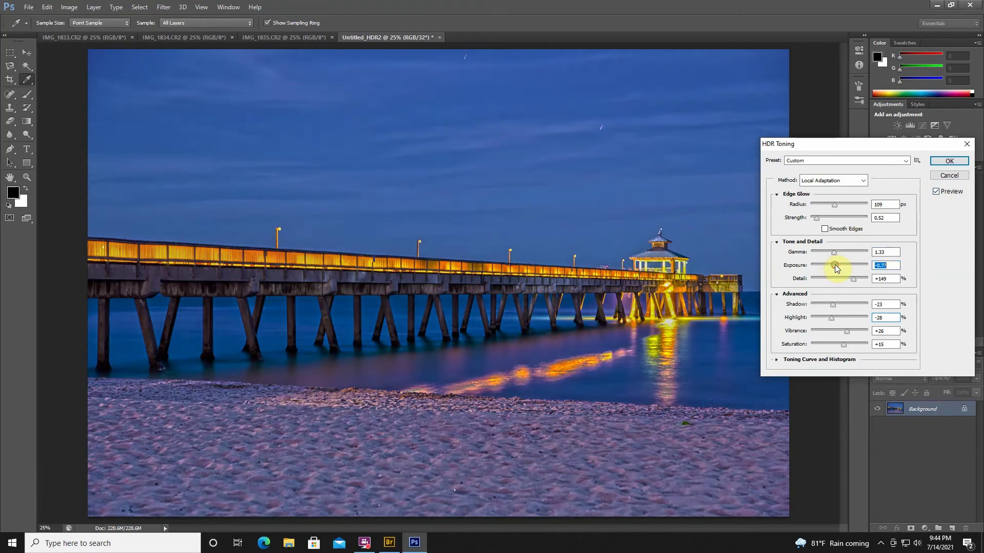
click(948, 161)
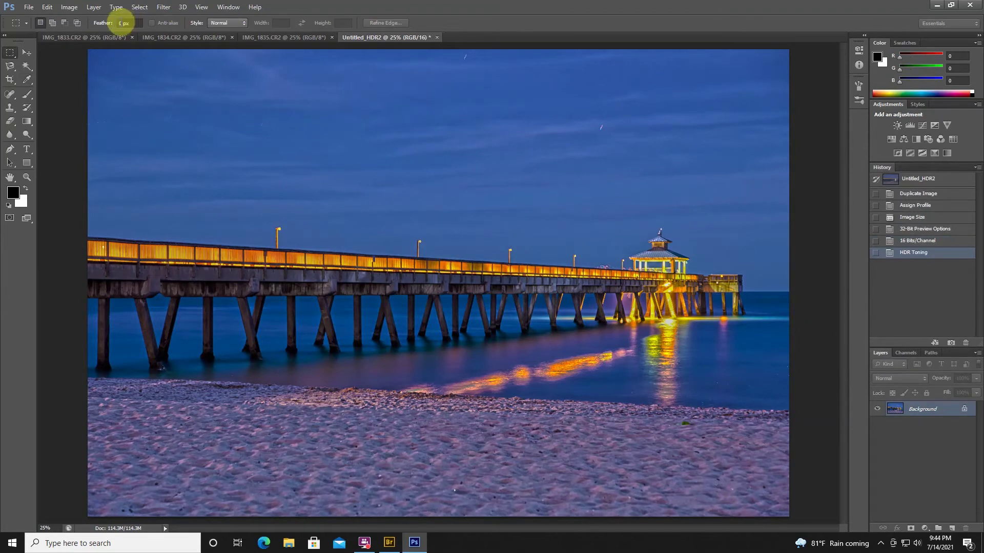
Step: Compare the toned HDR image with the source exposures IMG_1833.CR2, IMG_1834.CR2 and IMG_1835.CR2
click(103, 38)
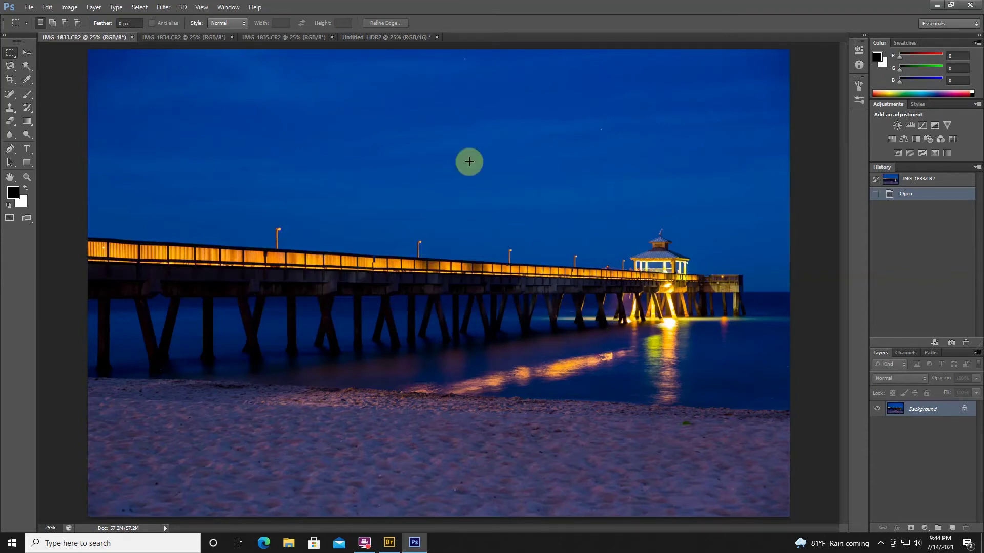
click(359, 38)
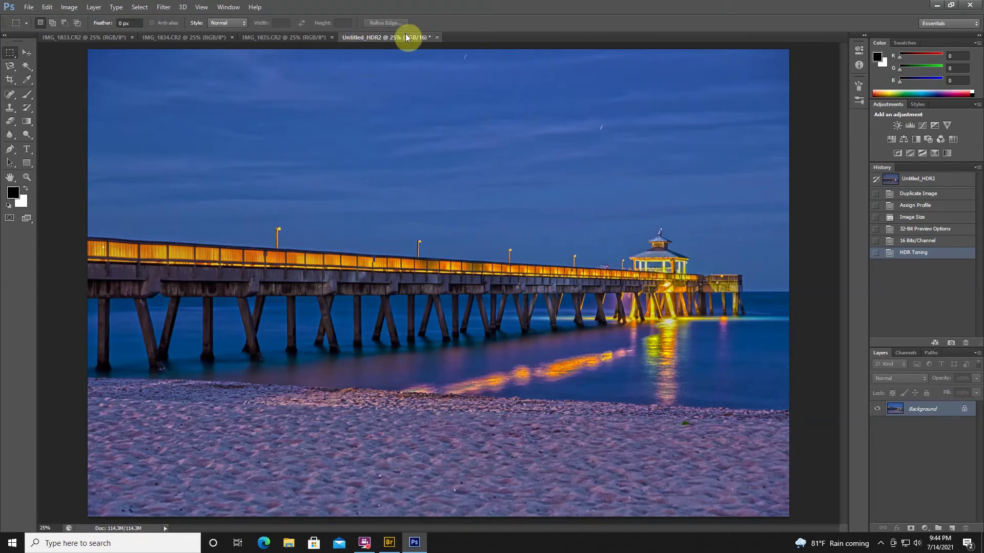
click(187, 37)
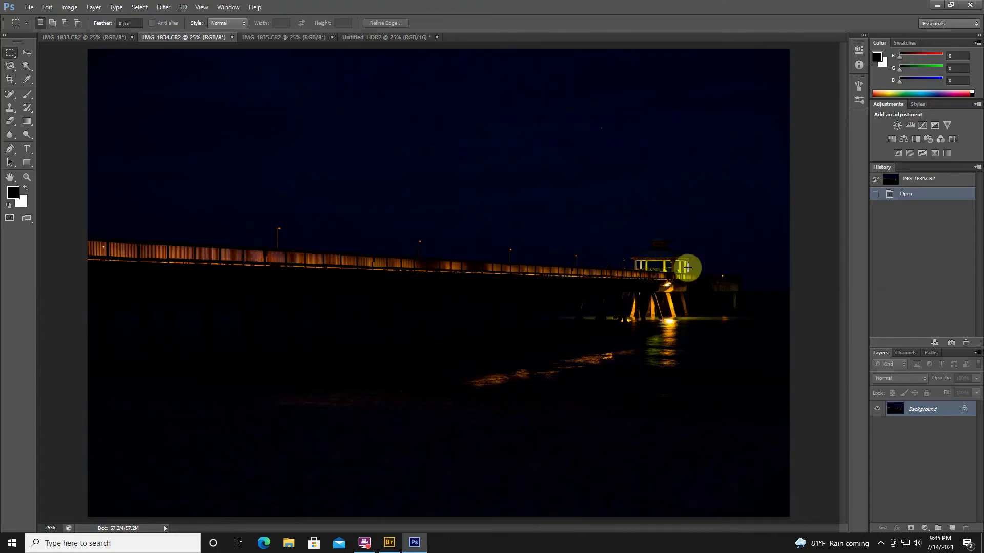
click(273, 37)
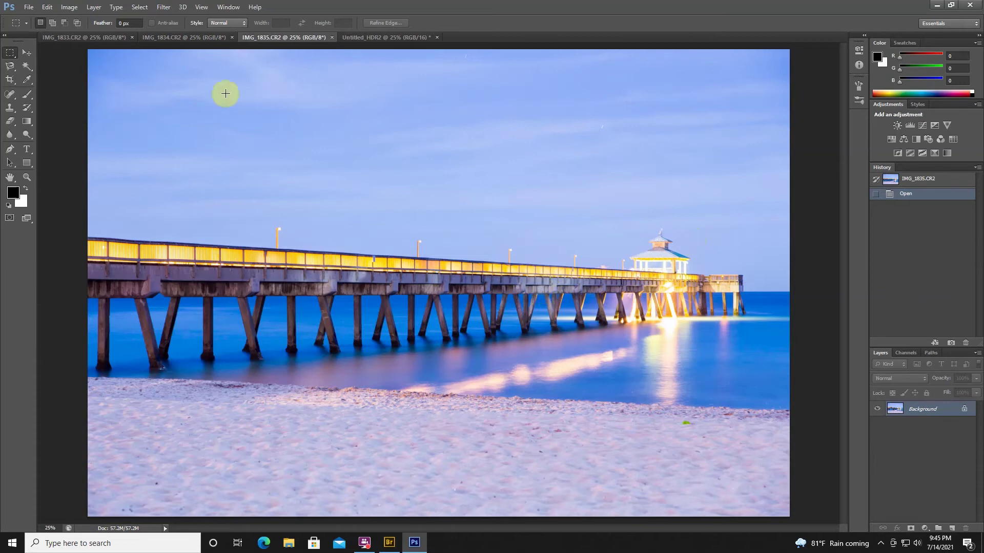
click(81, 38)
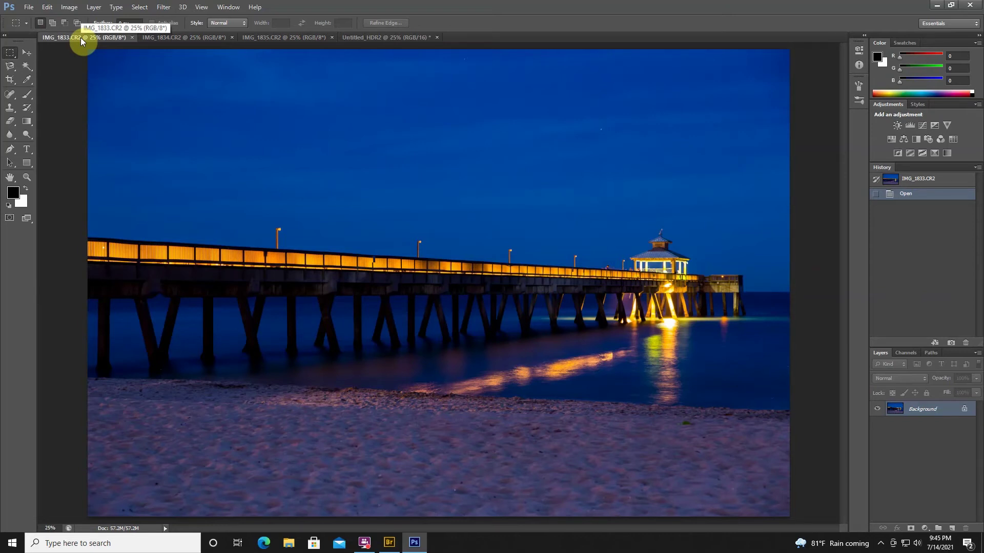
click(358, 38)
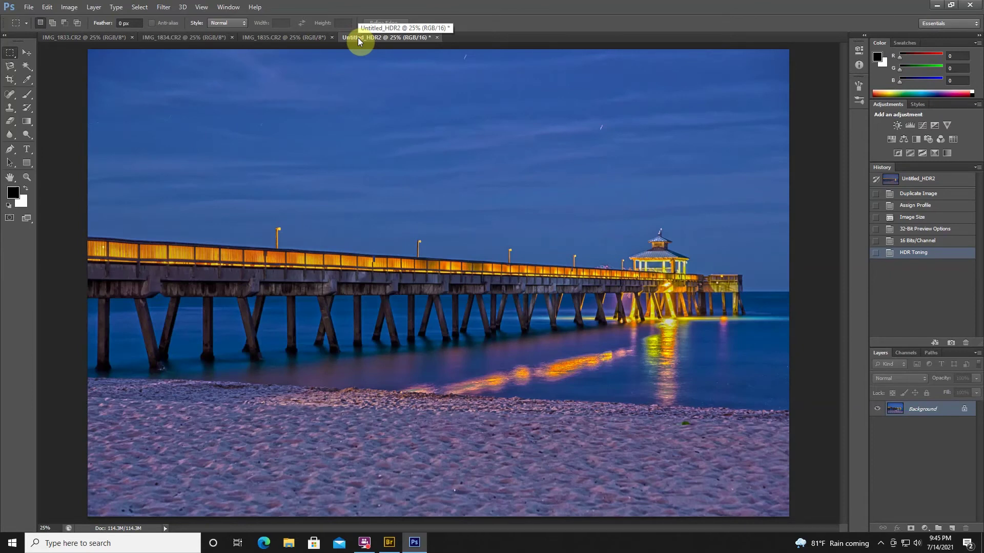
Step: Apply a Hue/Saturation adjustment to the merged HDR image with Saturation +21 and Lightness -8
click(70, 9)
mouse_move(81, 35)
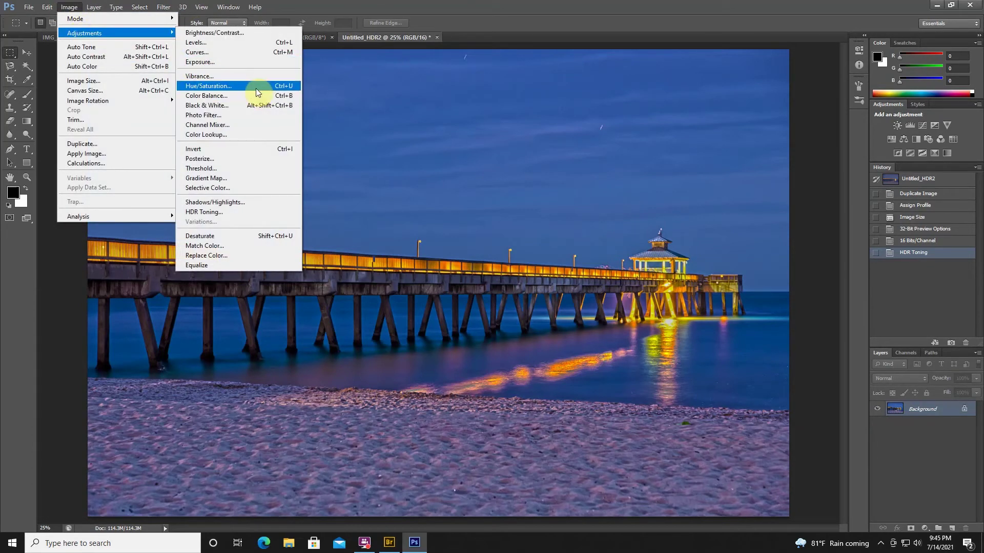
click(257, 91)
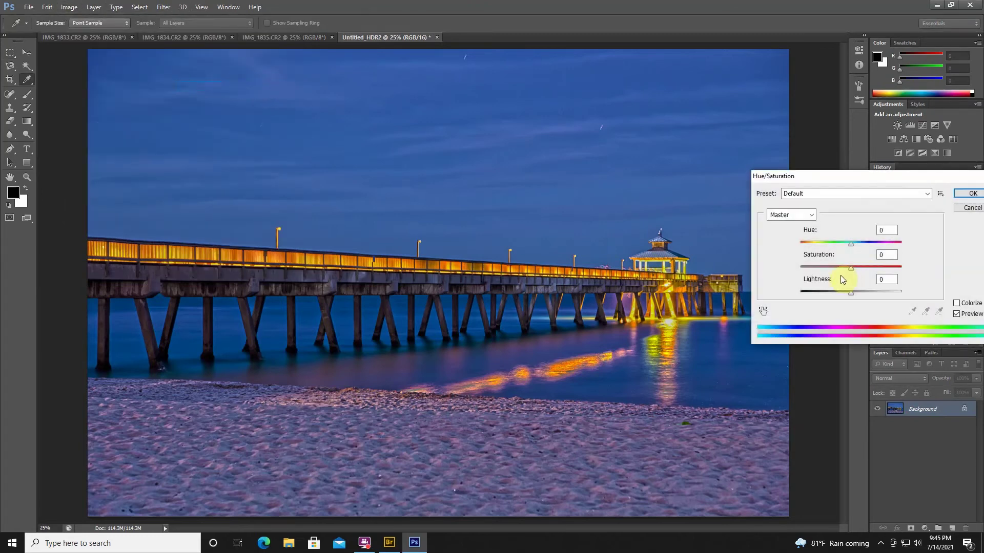
mouse_move(853, 268)
mouse_down()
mouse_move(847, 291)
mouse_move(828, 268)
mouse_move(890, 266)
mouse_move(872, 267)
mouse_up()
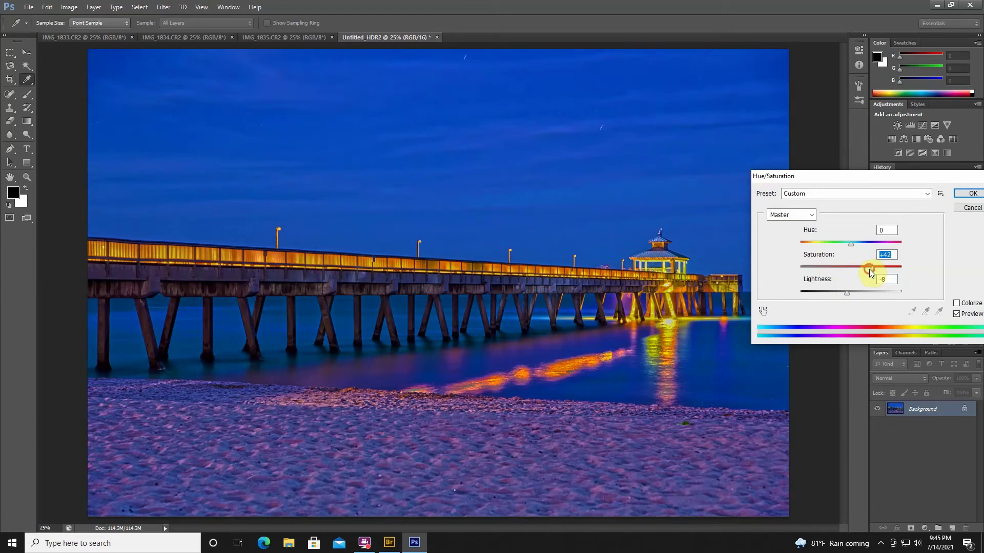
drag(869, 269, 861, 269)
click(968, 199)
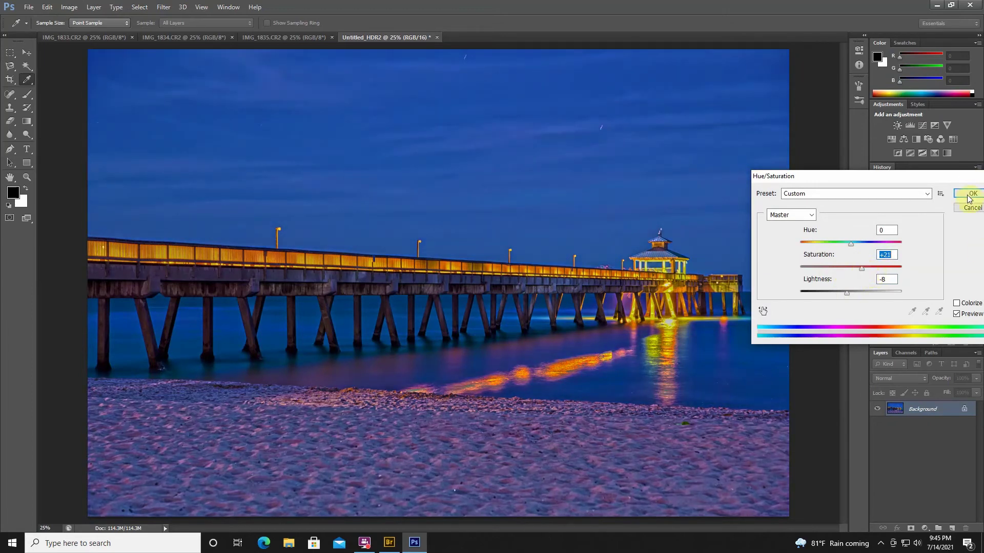
Step: Start a Selective Color adjustment on the merged HDR image, setting the Yellows to Cyan -35% and Yellow -61%
click(69, 7)
mouse_move(85, 33)
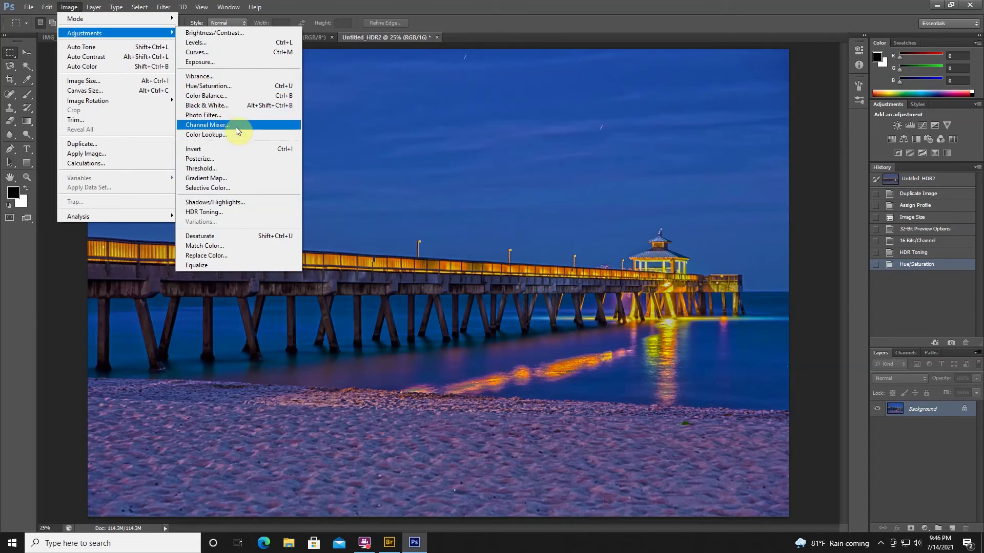
click(245, 188)
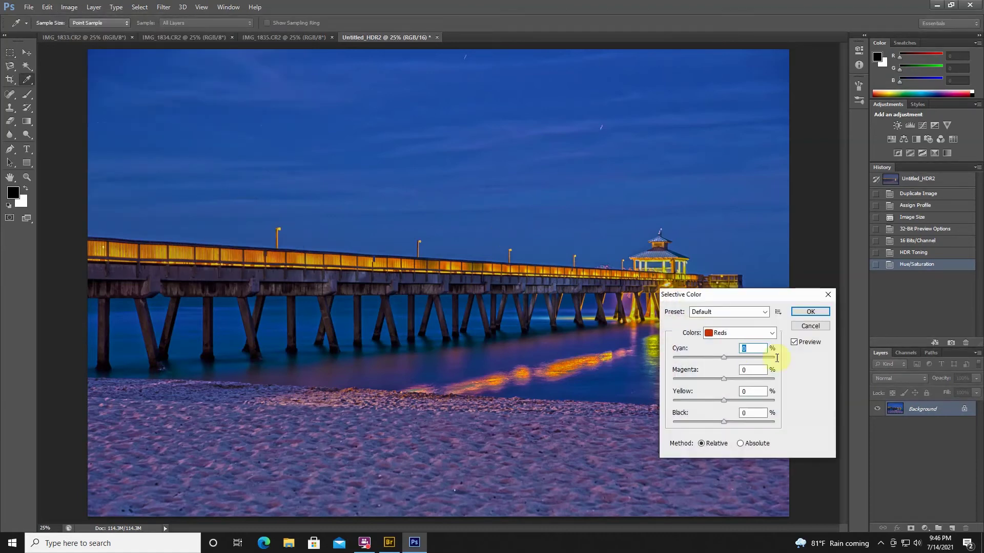
click(746, 334)
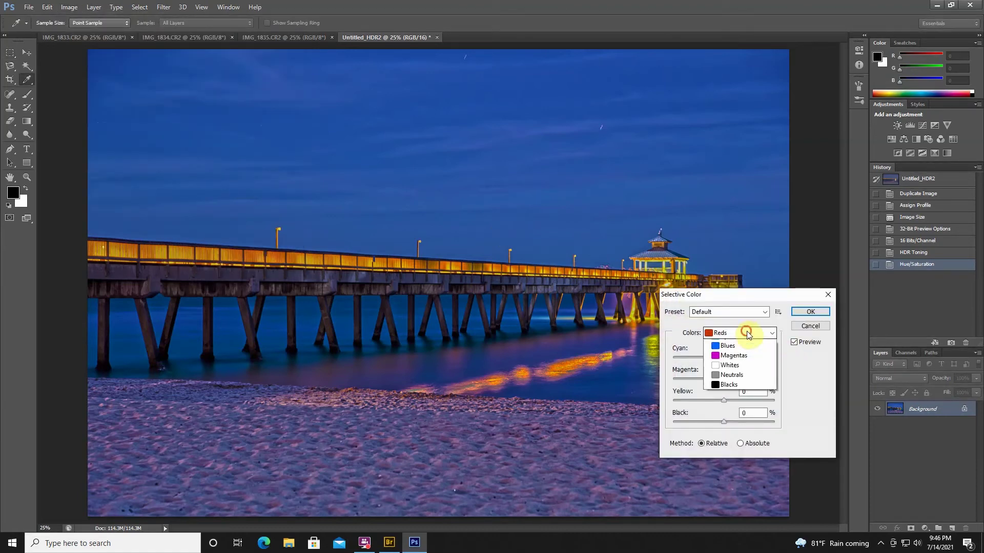
click(739, 354)
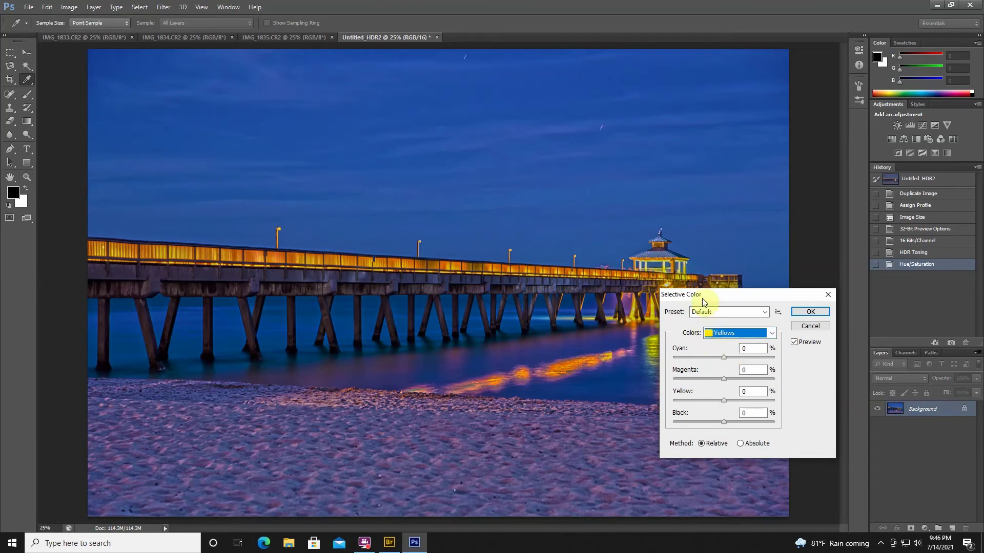
drag(721, 357, 707, 362)
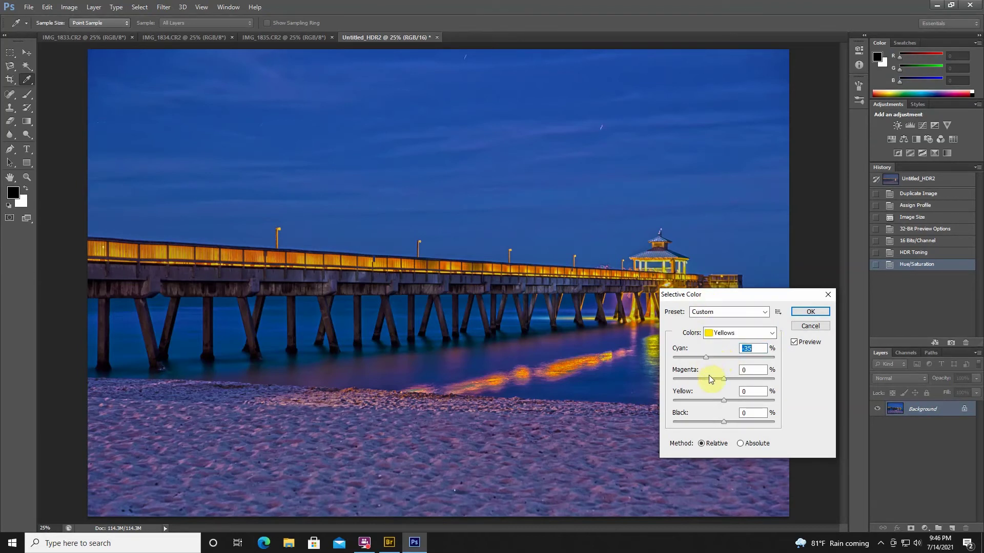
click(714, 398)
drag(699, 397, 693, 401)
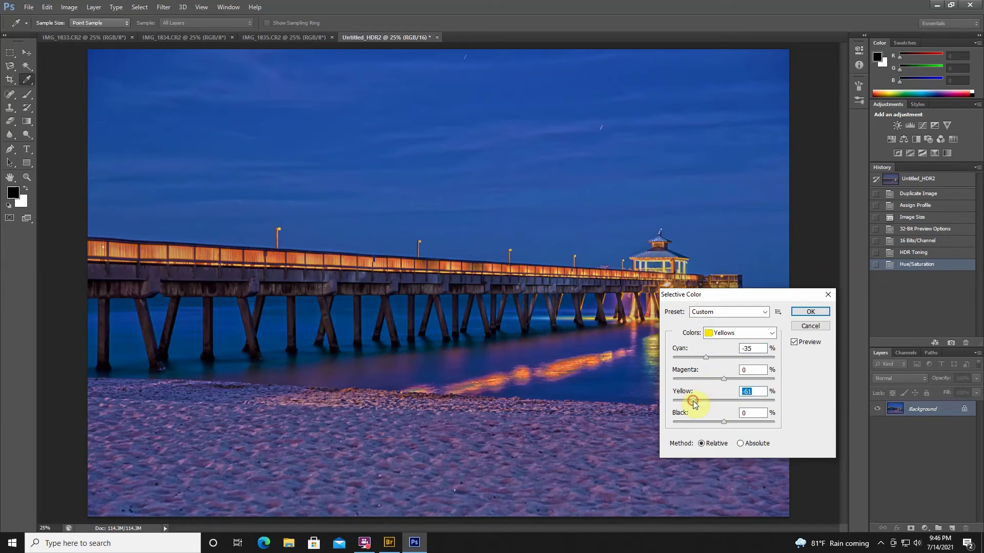
Step: Set the Yellows to Cyan -15% and Yellow -11%, comparing the image with the preview off and on
click(700, 401)
mouse_move(706, 355)
mouse_down()
mouse_move(720, 359)
mouse_move(710, 364)
mouse_up()
click(707, 402)
click(793, 342)
click(794, 342)
click(718, 400)
click(795, 342)
click(795, 343)
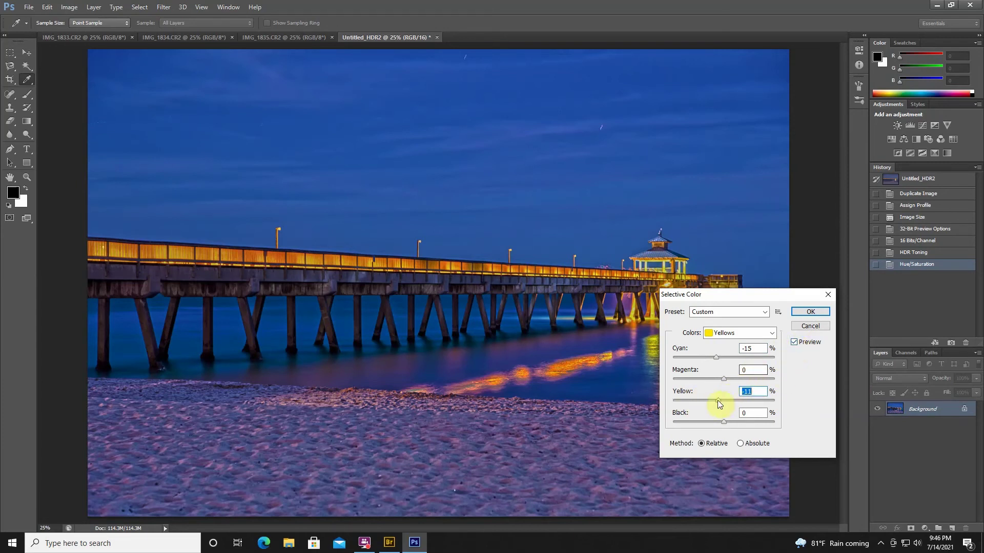
Step: Set the Yellows' Yellow value to -33% and their Black value to -24%
click(795, 342)
click(713, 400)
drag(713, 399, 709, 399)
click(711, 422)
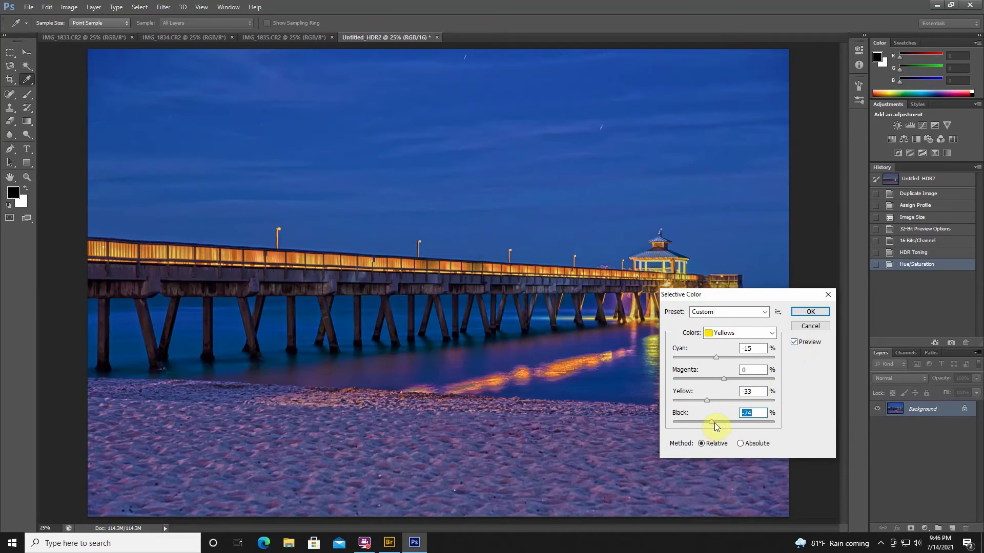
Step: Fine-tune the Yellows' Black value against the preview off and on, and apply the Selective Color adjustment
click(716, 423)
click(795, 341)
click(794, 342)
click(709, 421)
click(721, 421)
click(809, 311)
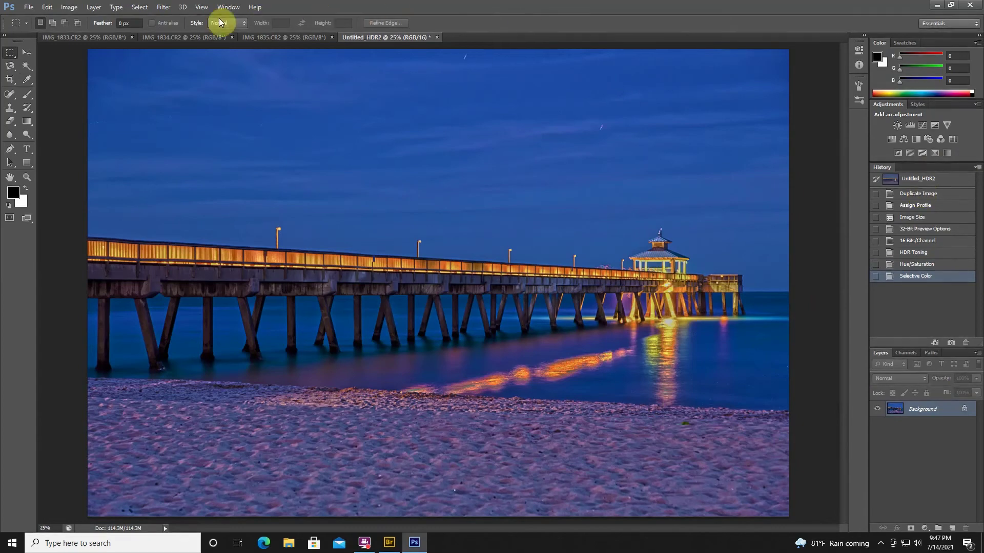
Step: Compare the source exposure IMG_1833.CR2 with the finished HDR image
click(73, 39)
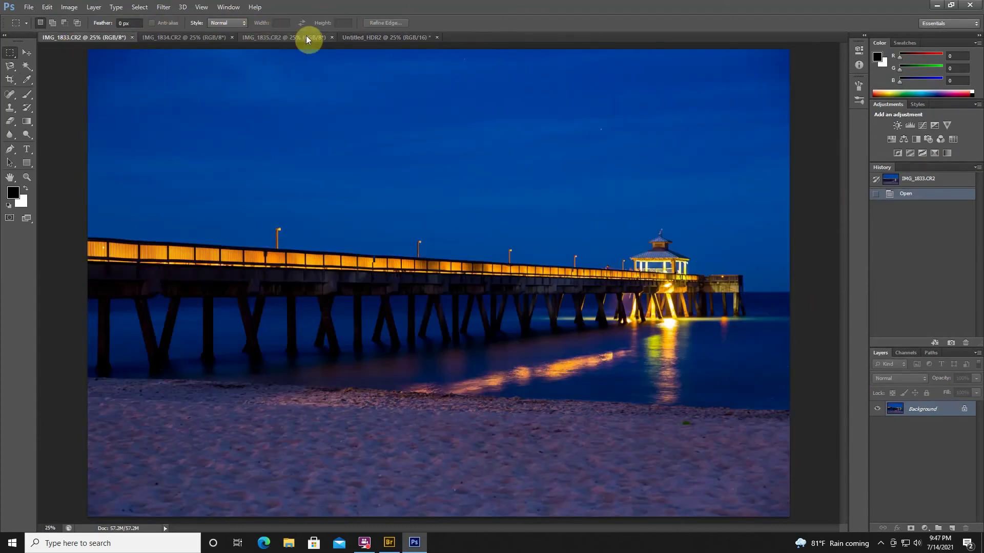
click(365, 36)
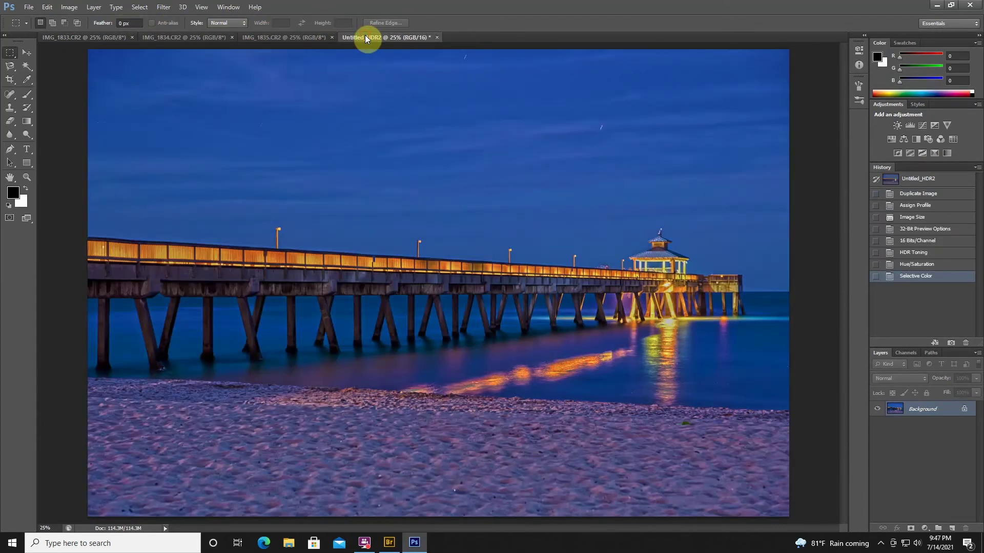